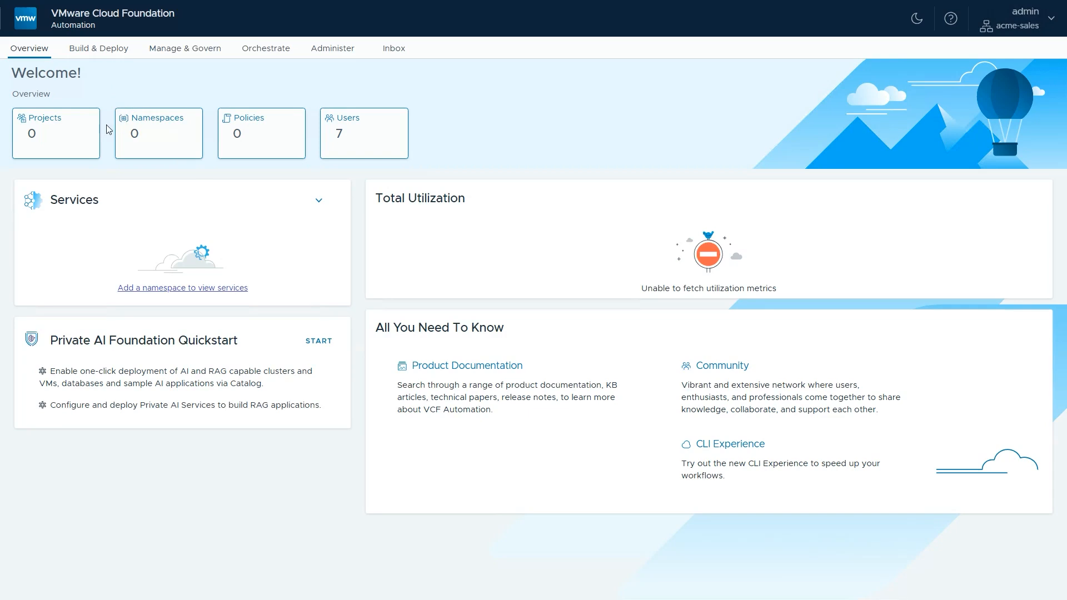
- Start a new content library named acme-sales-external-library with subscription to an external library enabled
{"action": "left_click", "coordinate": [102, 54]}
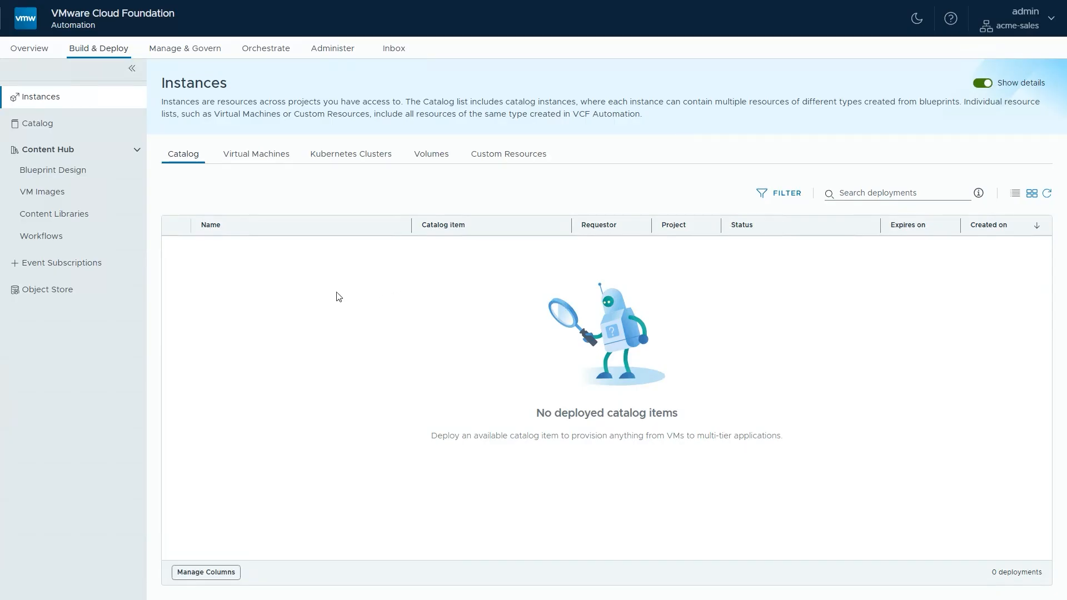
{"action": "left_click", "coordinate": [84, 219]}
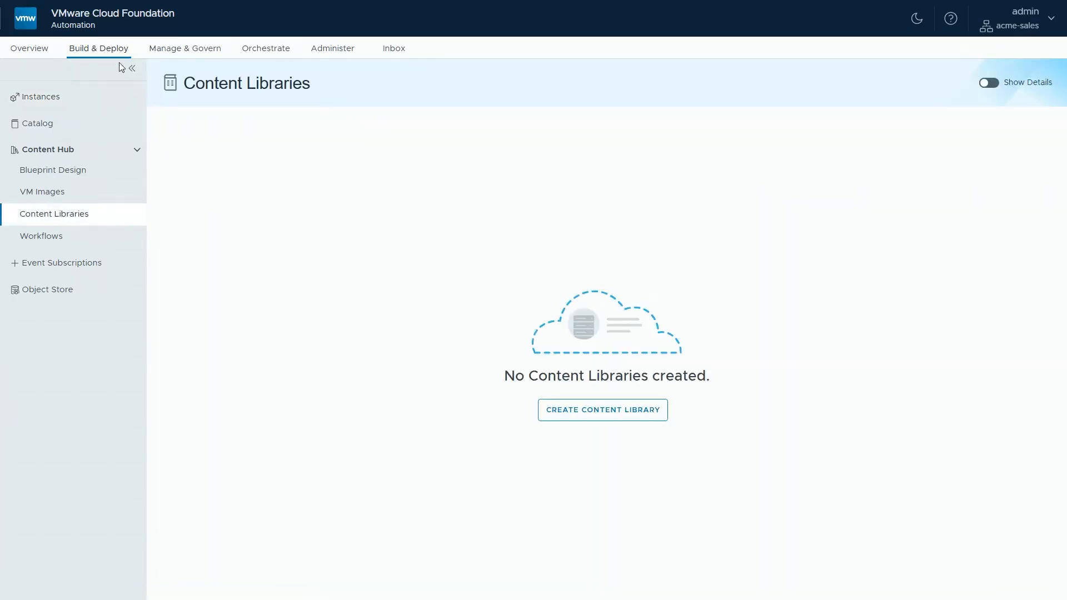
{"action": "left_click", "coordinate": [590, 414]}
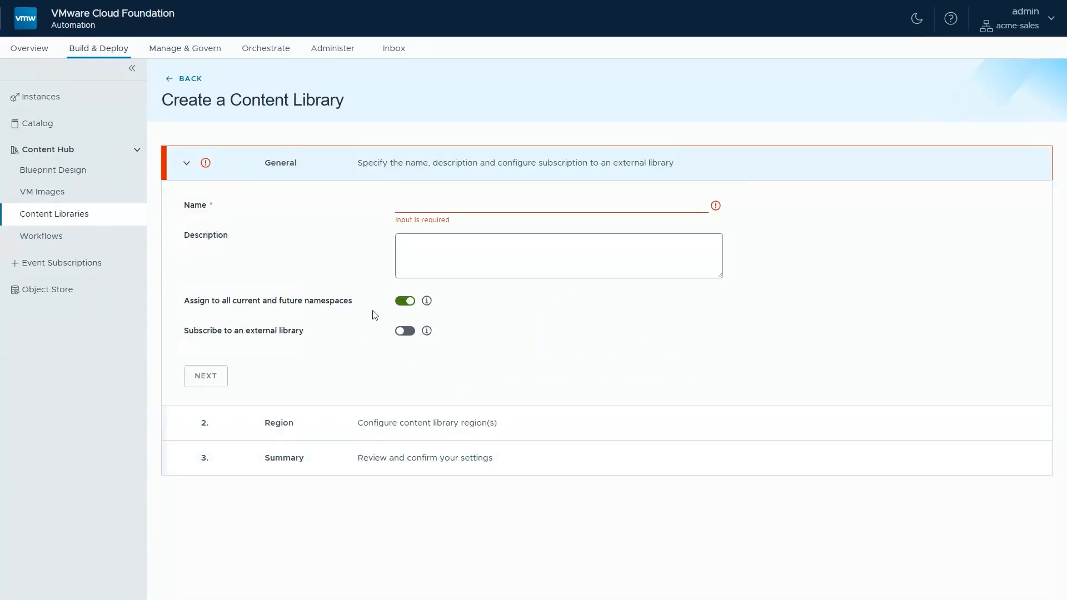
{"action": "left_click", "coordinate": [411, 210]}
{"action": "type", "text": "acme-sales-external-library"}
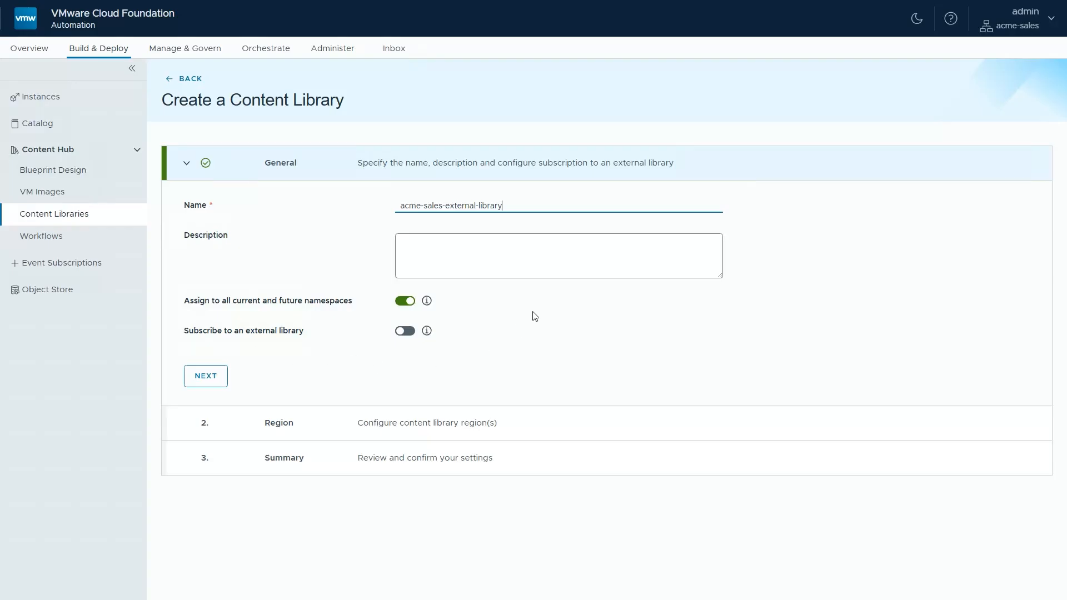
{"action": "left_click", "coordinate": [406, 333]}
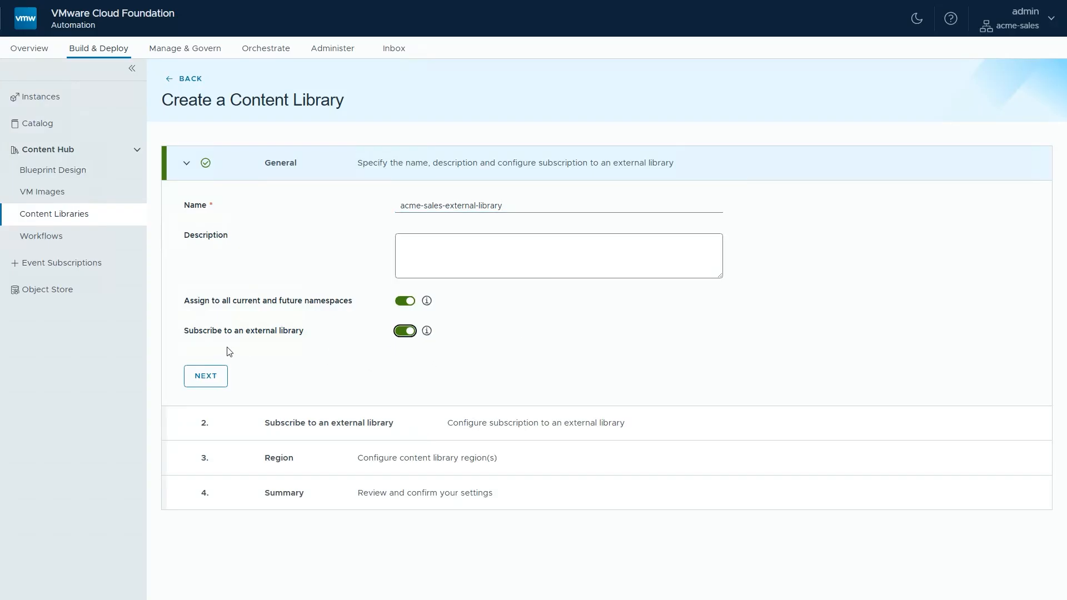
{"action": "left_click", "coordinate": [213, 377]}
{"action": "left_click", "coordinate": [456, 244]}
{"action": "key", "text": "ctrl+v"}
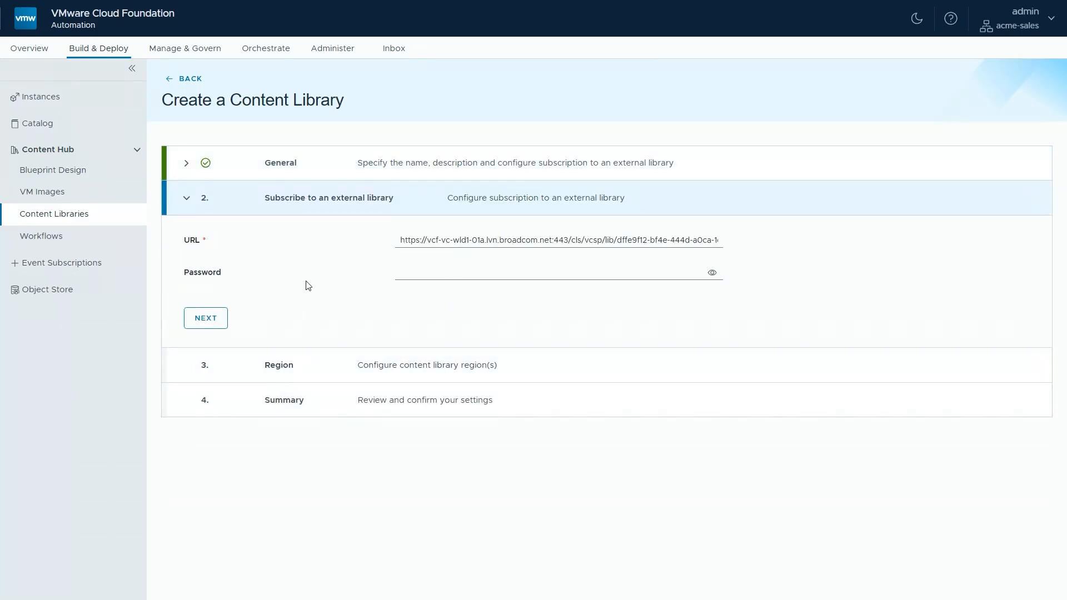
{"action": "left_click", "coordinate": [214, 323]}
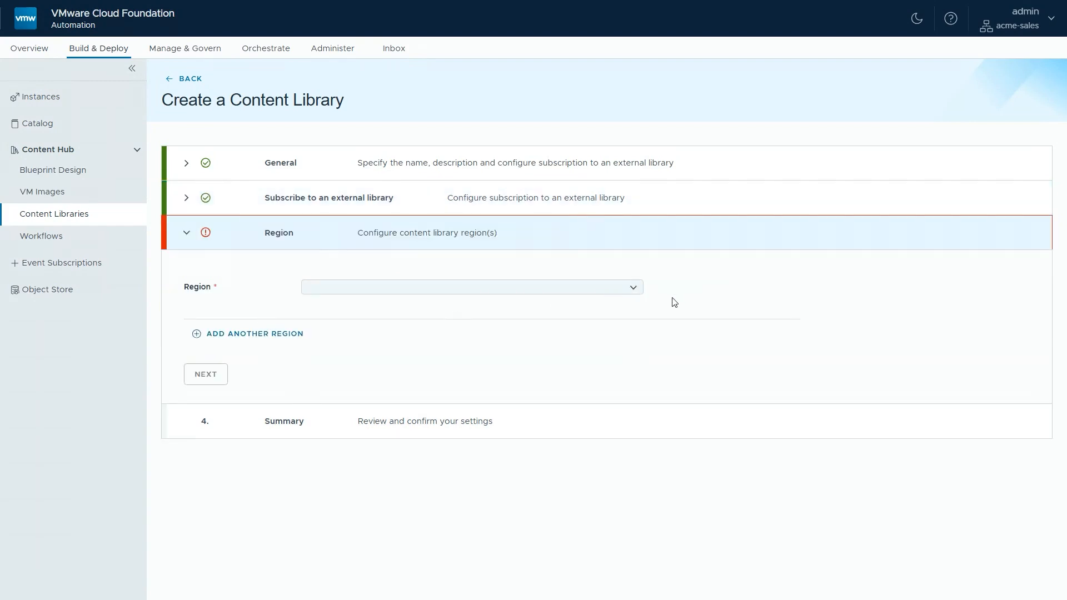
- Create the library in region us-west with storage class vcf-wld1-cl01-optimal-datastore-default-policy-raid1 and open the list of VM images
{"action": "left_click", "coordinate": [633, 288]}
{"action": "left_click", "coordinate": [336, 312]}
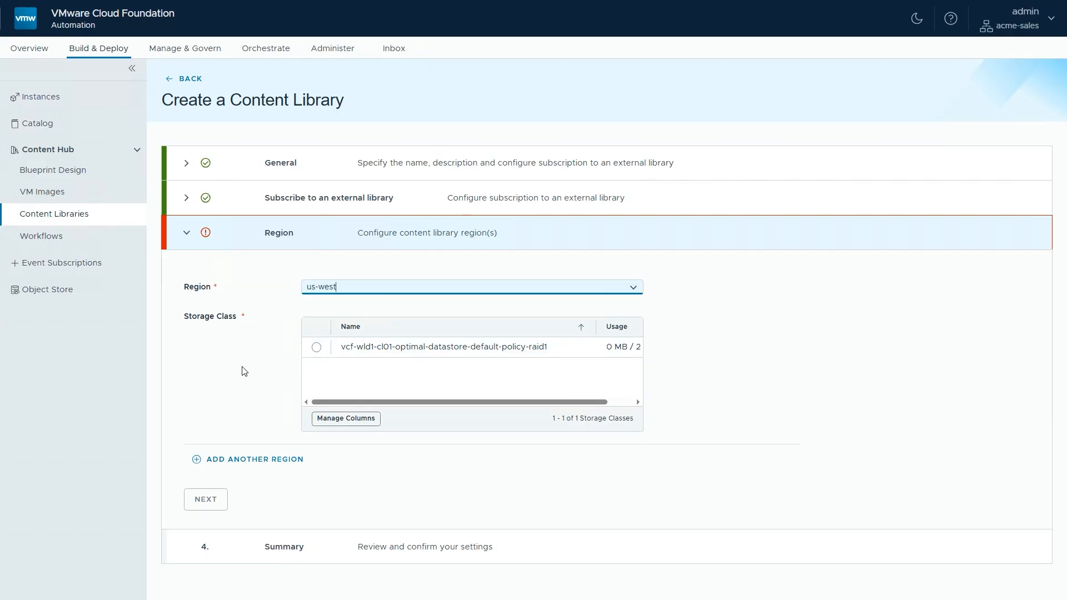
{"action": "left_click", "coordinate": [317, 347]}
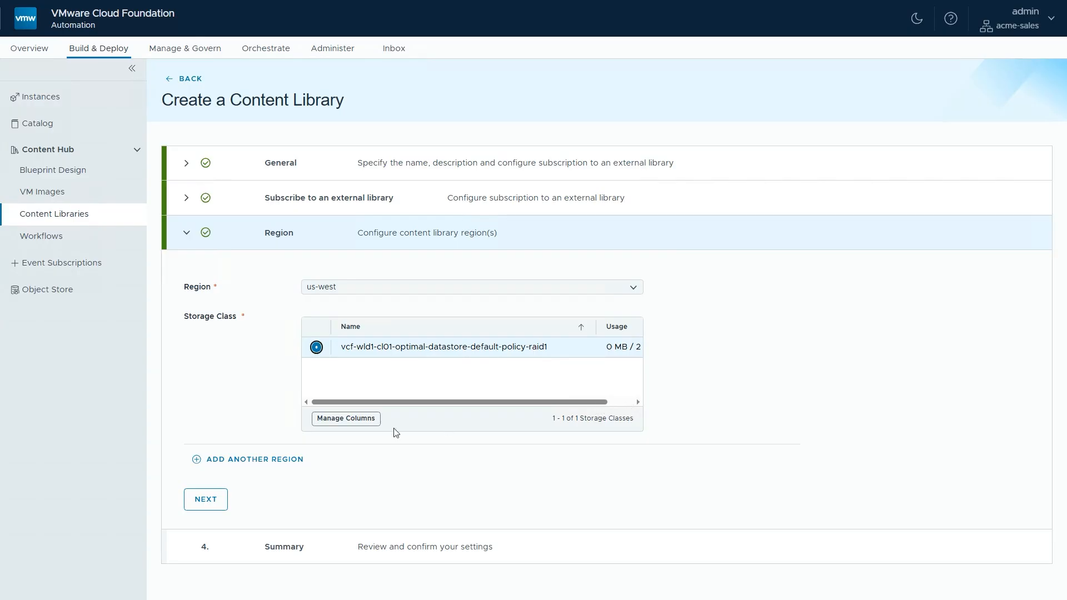
{"action": "left_click", "coordinate": [206, 503]}
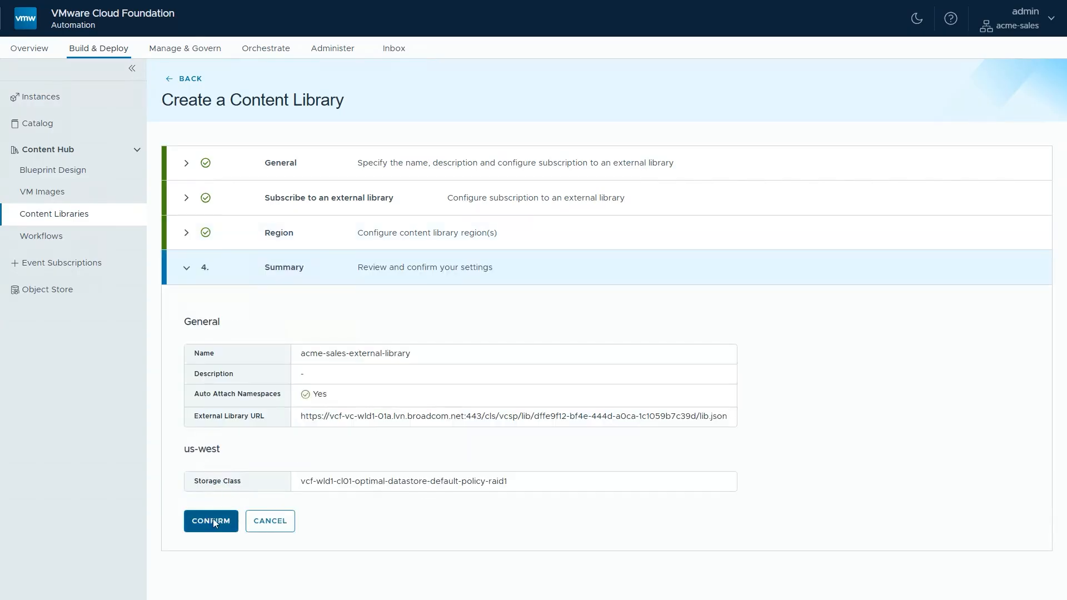
{"action": "left_click", "coordinate": [213, 525]}
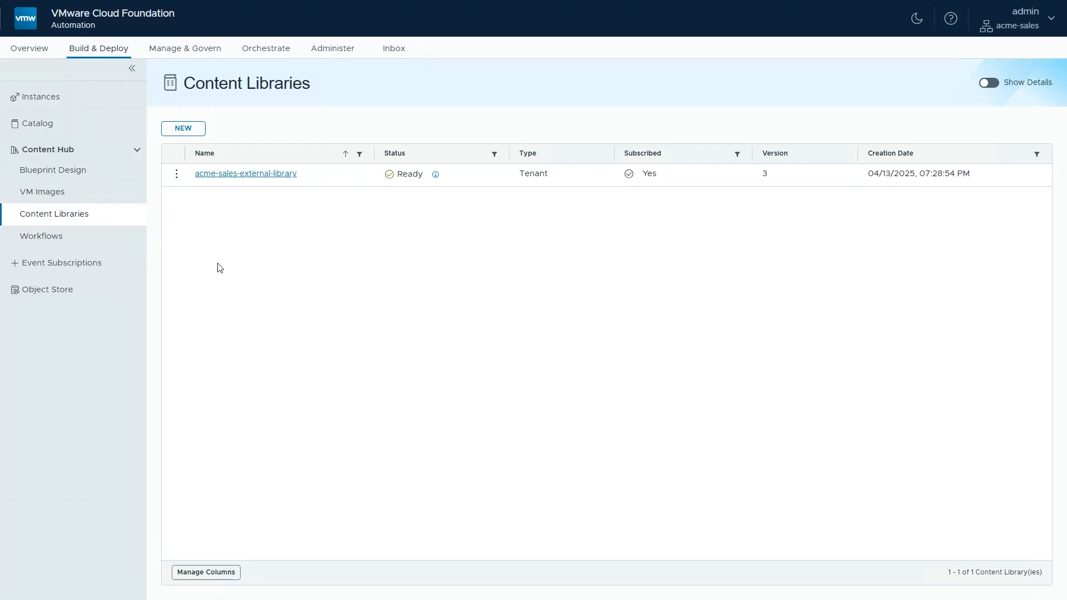
{"action": "left_click", "coordinate": [55, 190]}
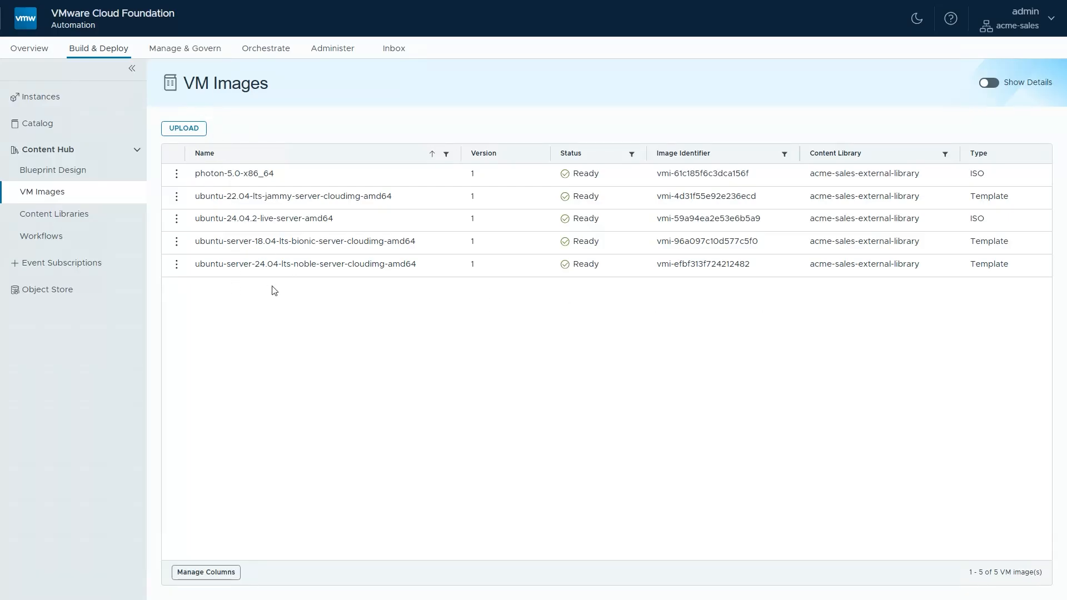
- Start a new namespace class and name it default
{"action": "left_click", "coordinate": [195, 53]}
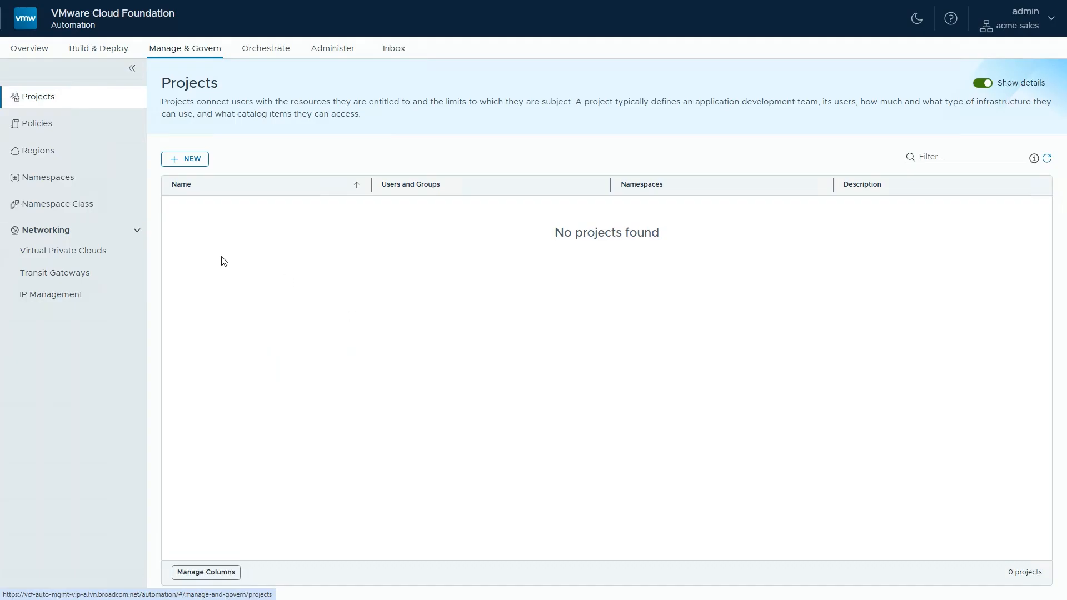
{"action": "left_click", "coordinate": [66, 207]}
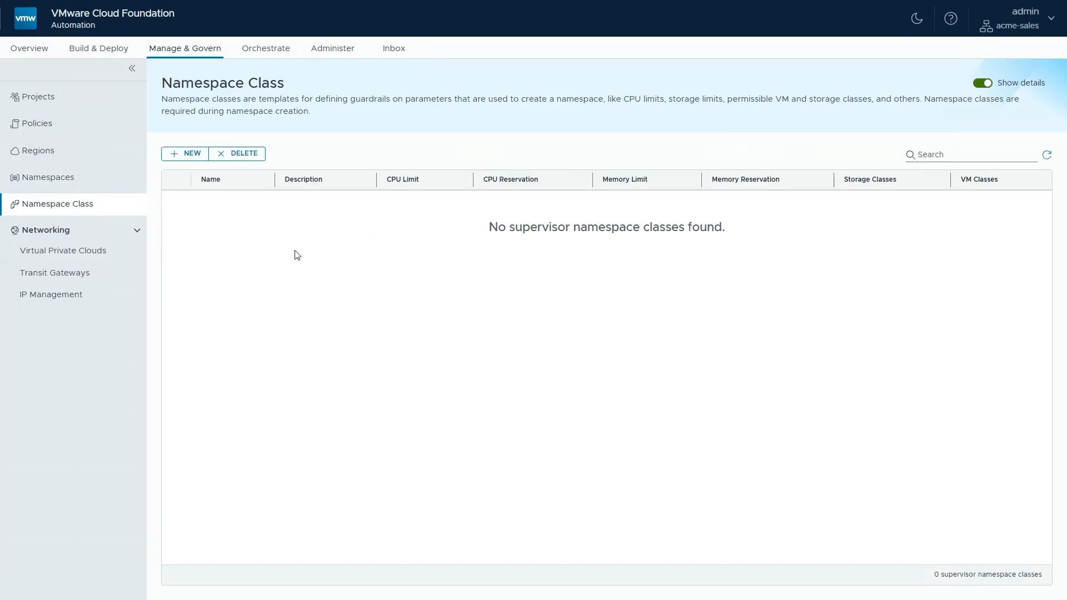
{"action": "left_click", "coordinate": [175, 159]}
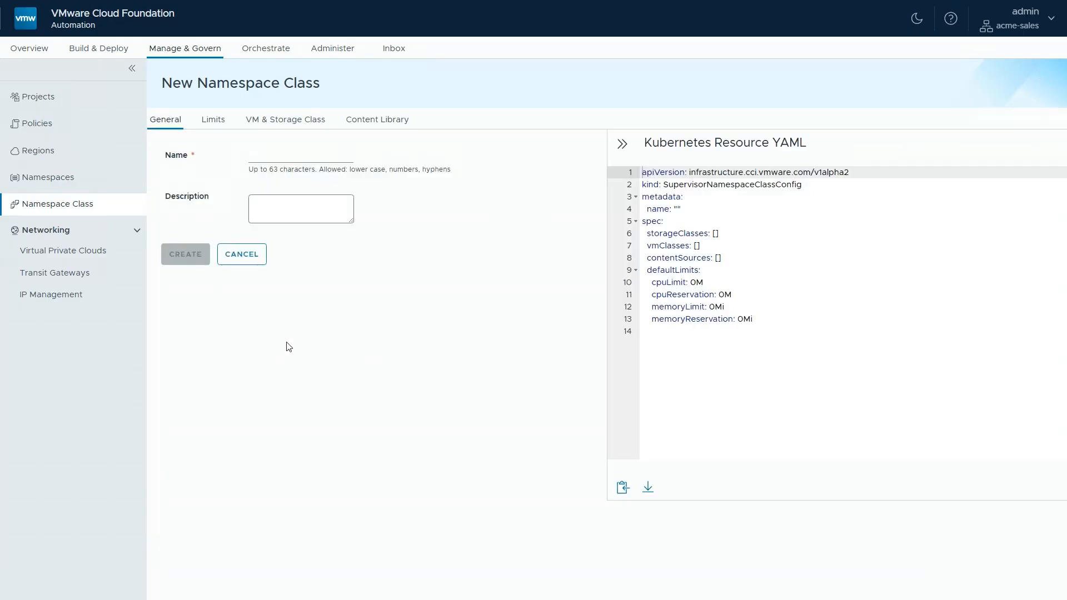
{"action": "left_click", "coordinate": [264, 160]}
{"action": "type", "text": "default"}
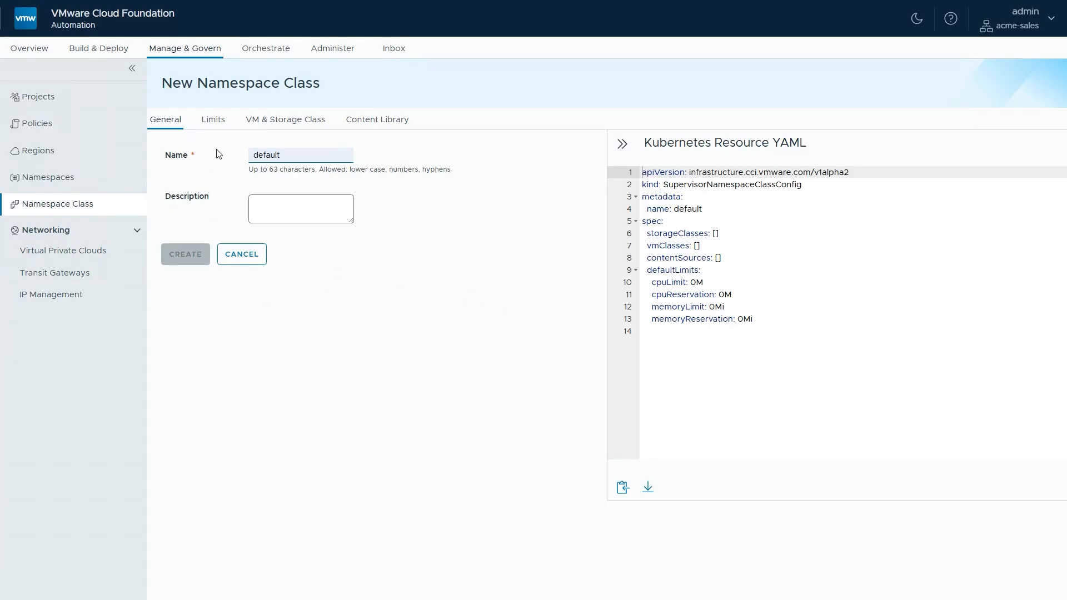
- Set the namespace class's CPU limit to 20 GHz and its memory limit to 64 GB
{"action": "left_click", "coordinate": [207, 123]}
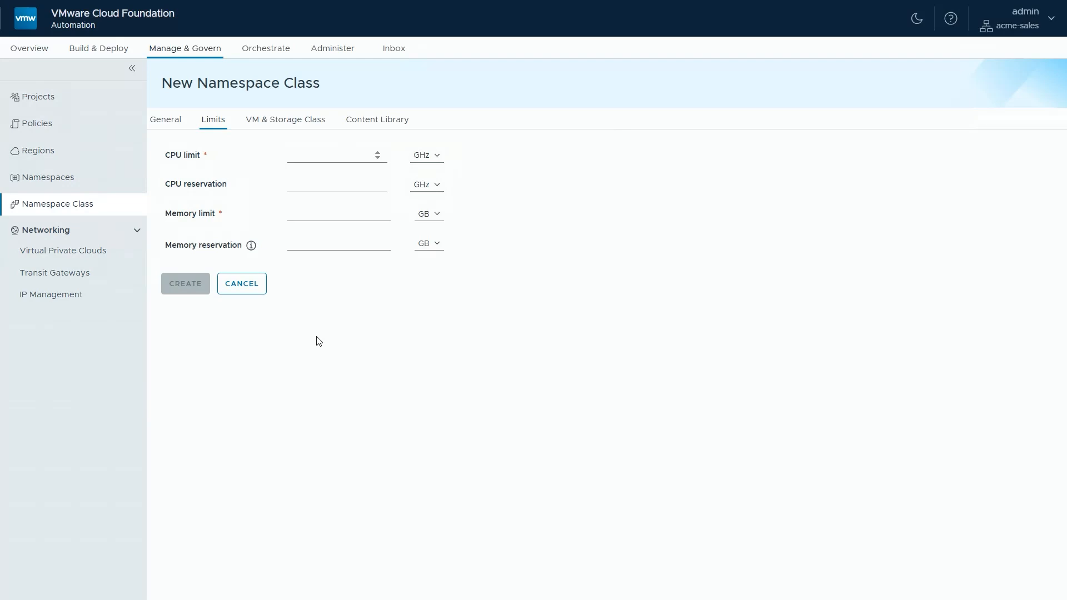
{"action": "left_click", "coordinate": [321, 159]}
{"action": "type", "text": "20"}
{"action": "left_click", "coordinate": [303, 219]}
{"action": "type", "text": "64"}
- Add all available VM classes to the namespace class
{"action": "left_click", "coordinate": [265, 127]}
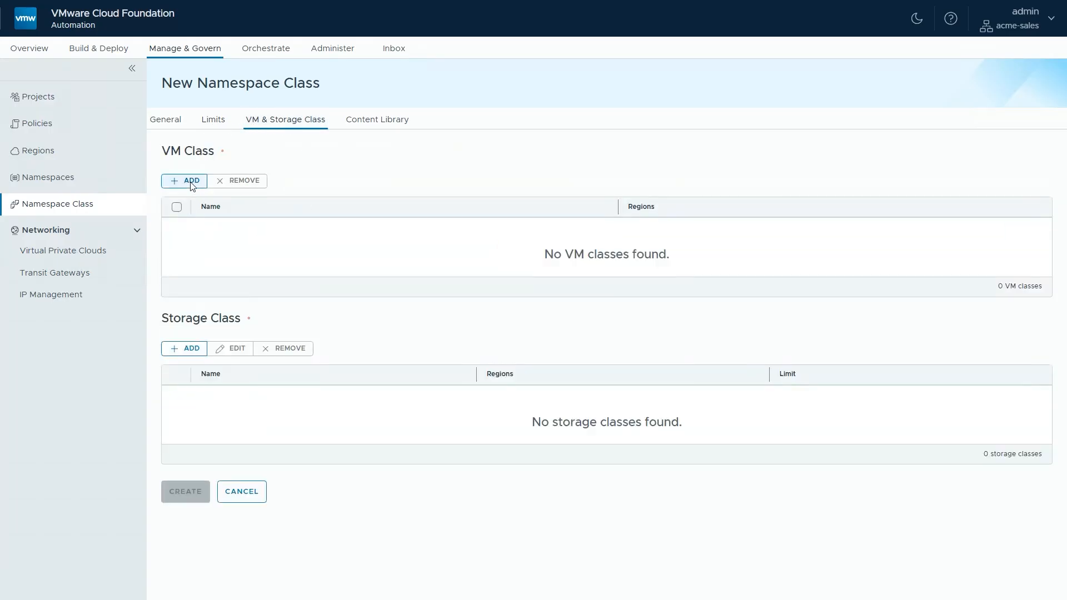
{"action": "left_click", "coordinate": [191, 181]}
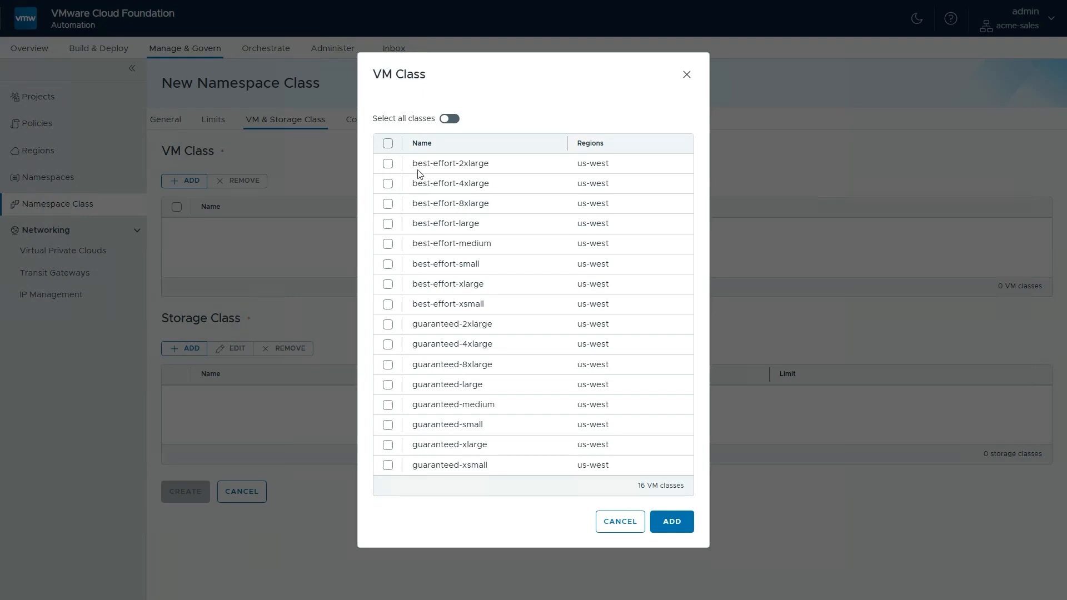
{"action": "left_click", "coordinate": [449, 118]}
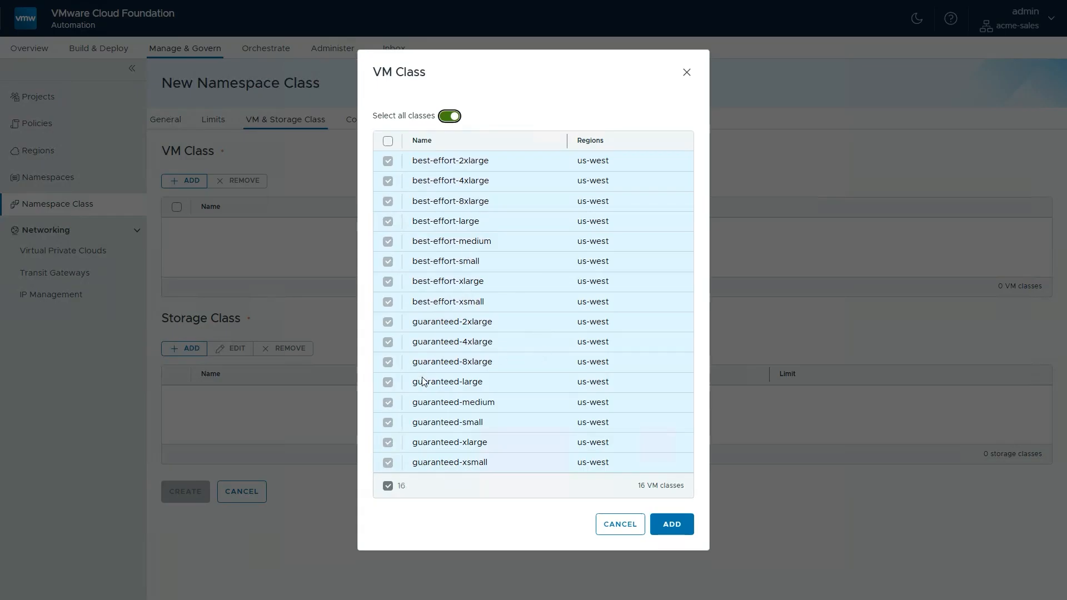
{"action": "left_click", "coordinate": [671, 526]}
- Add storage class vcf-wld1-cl01-optimal-datastore-default-policy-raid1 with a 400 GB limit and create the namespace class
{"action": "scroll", "coordinate": [399, 435], "scroll_direction": "down", "scroll_amount": 4}
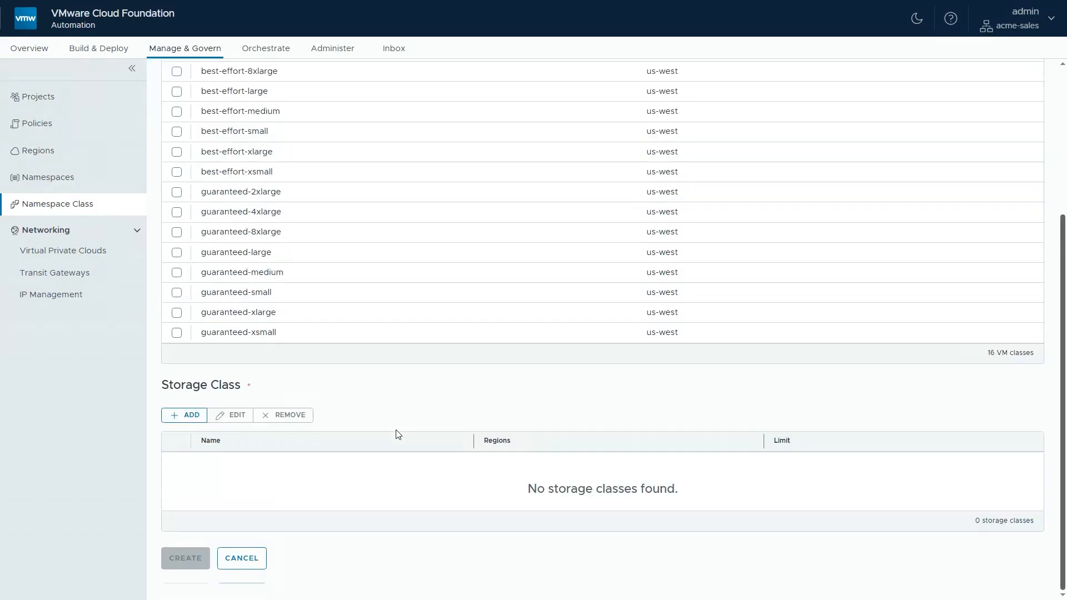
{"action": "left_click", "coordinate": [188, 417]}
{"action": "left_click", "coordinate": [529, 282]}
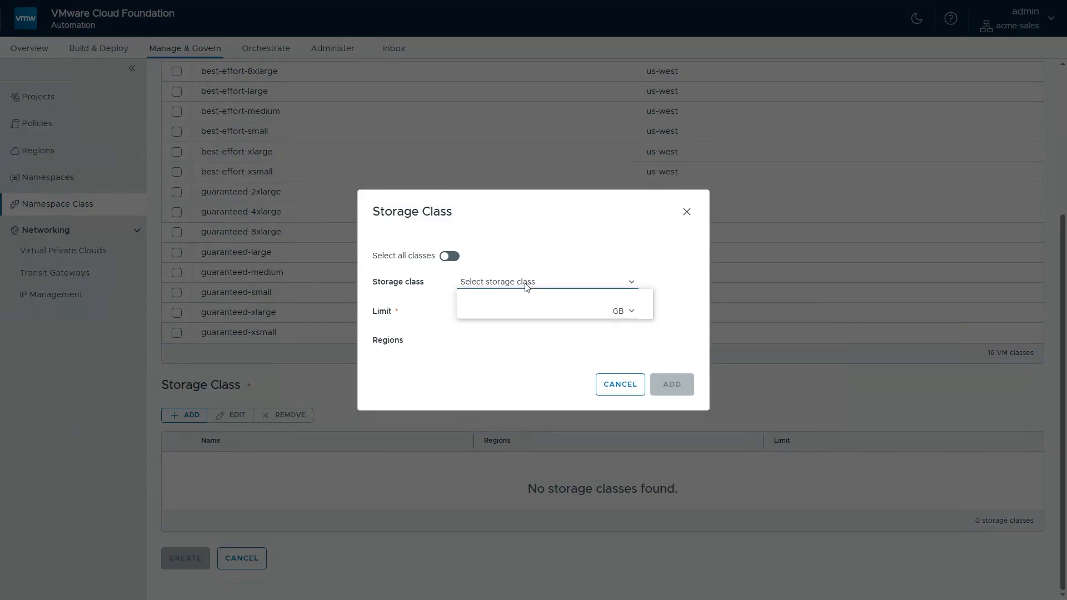
{"action": "left_click", "coordinate": [492, 311]}
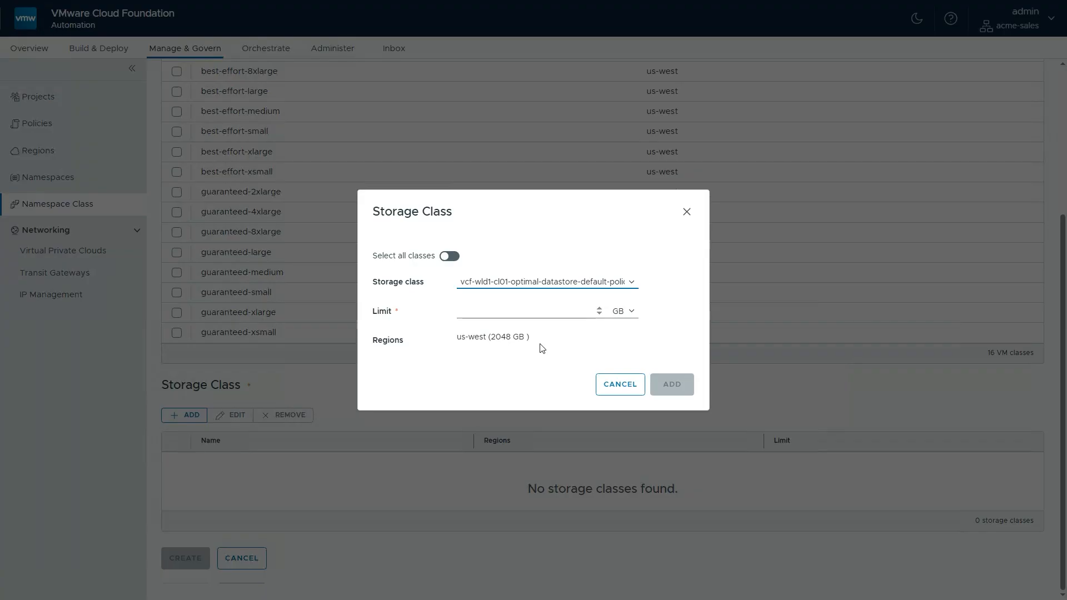
{"action": "left_click", "coordinate": [528, 310]}
{"action": "type", "text": "400"}
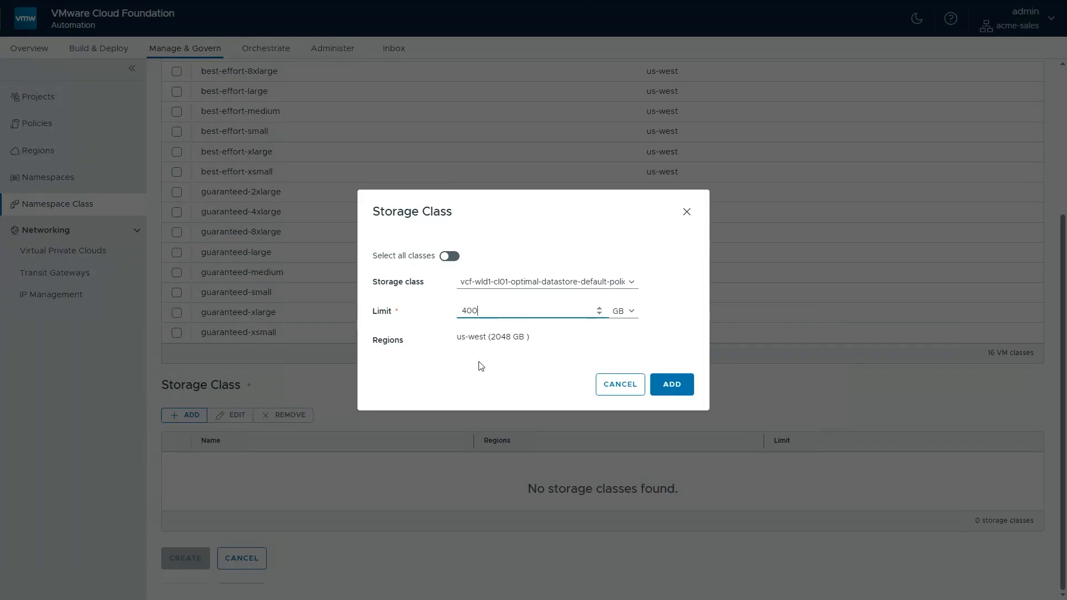
{"action": "left_click", "coordinate": [674, 386]}
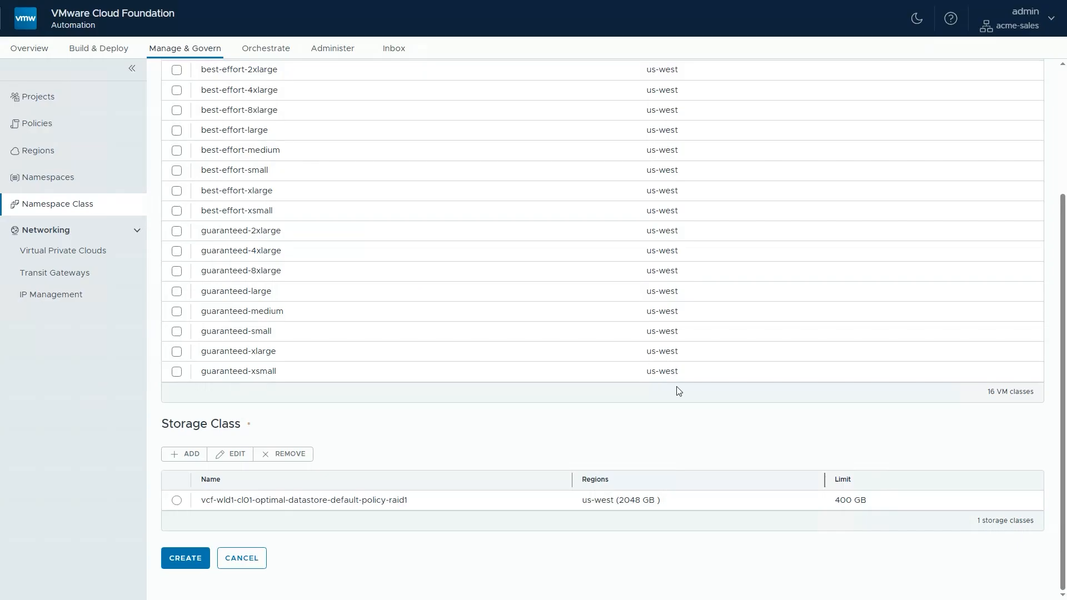
{"action": "left_click", "coordinate": [185, 562]}
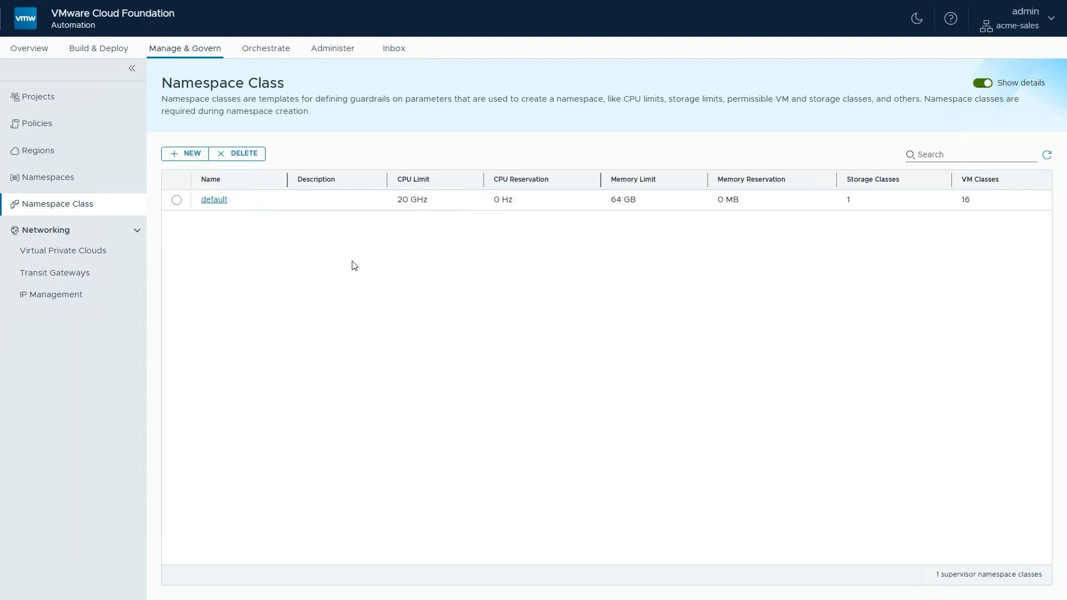
- Start a new project named customer-portal and continue to its user assignment
{"action": "left_click", "coordinate": [48, 105]}
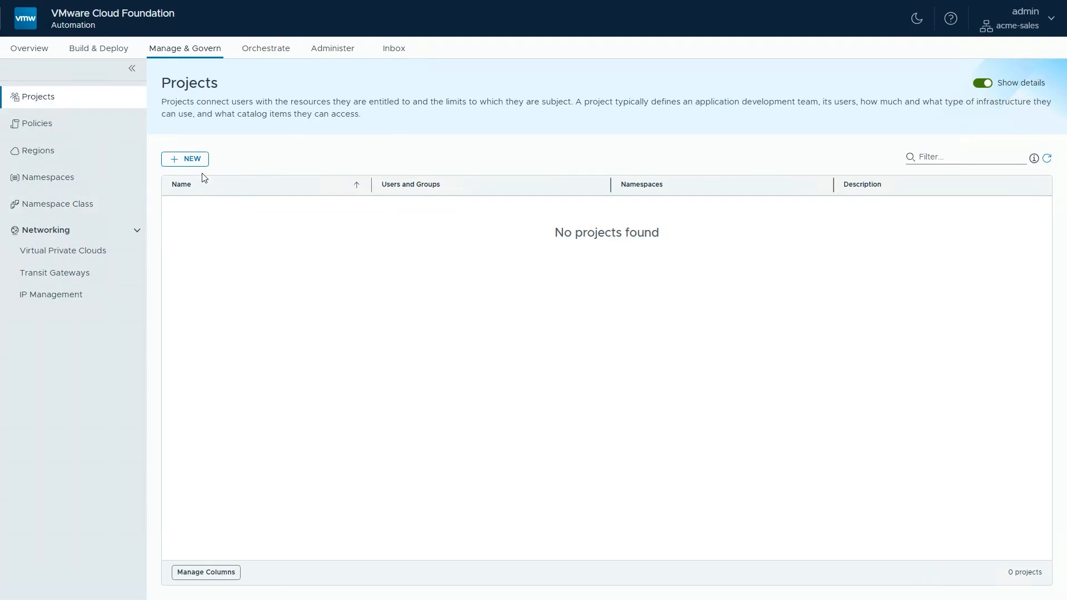
{"action": "left_click", "coordinate": [186, 160]}
{"action": "left_click", "coordinate": [329, 226]}
{"action": "type", "text": "customer-portal"}
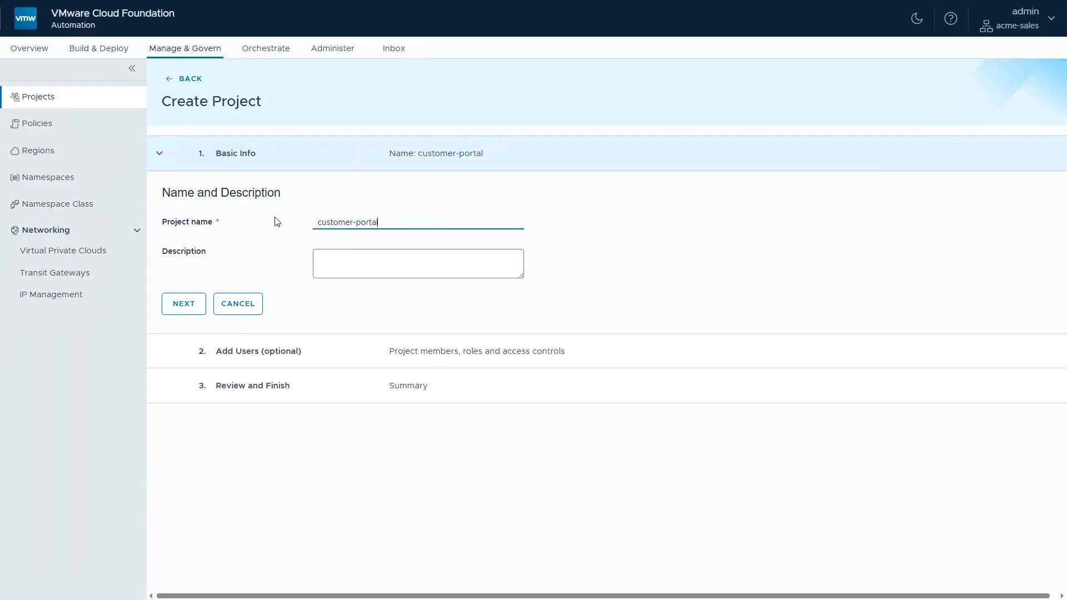
{"action": "left_click", "coordinate": [183, 312]}
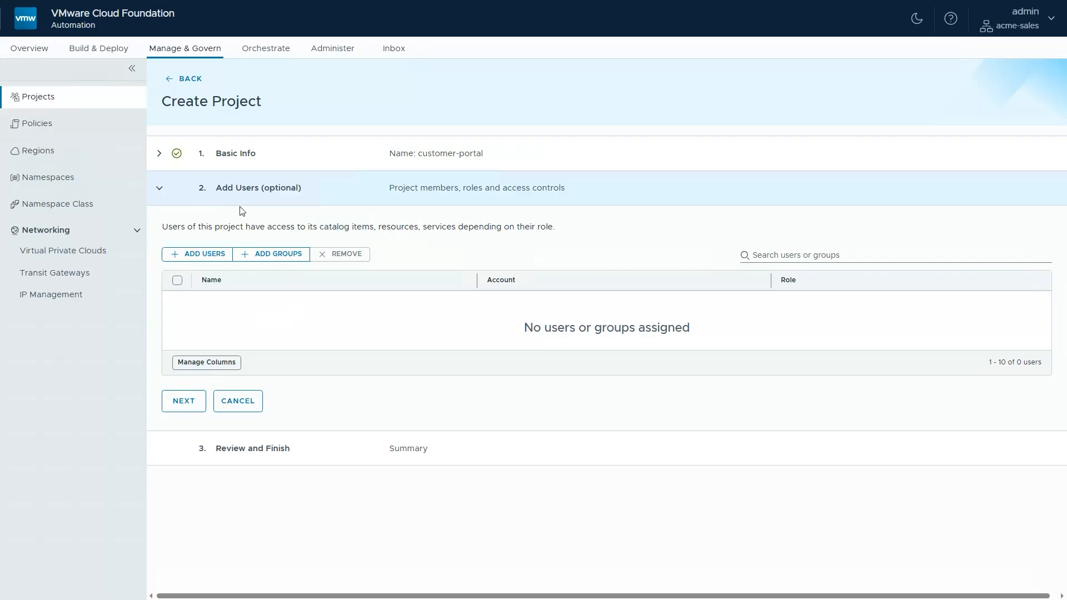
- Add a user to the project with the Project Administrator role and proceed to the project's final review
{"action": "left_click", "coordinate": [207, 254]}
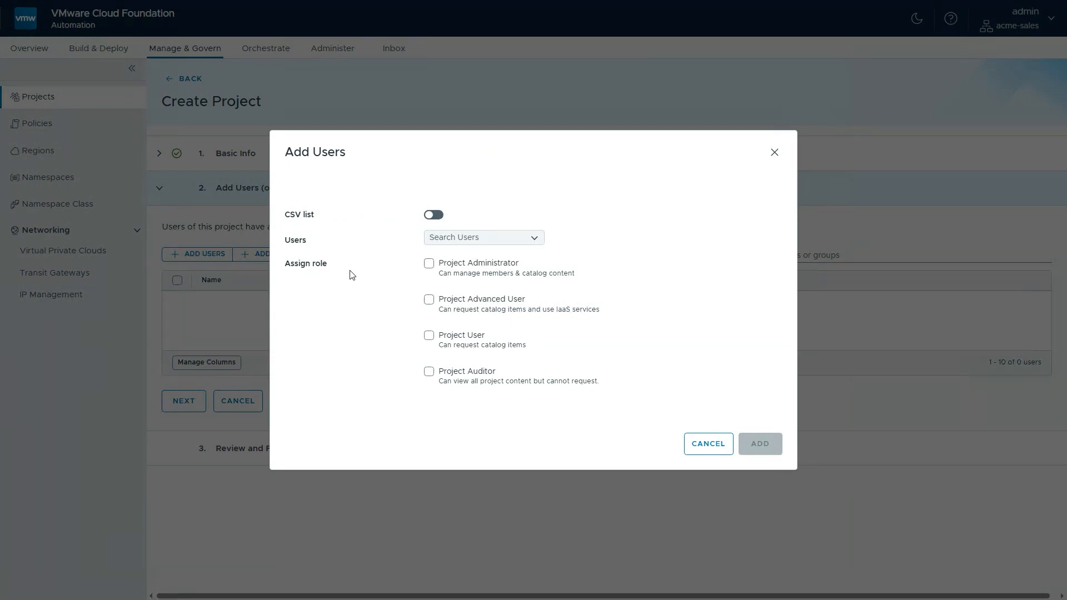
{"action": "left_click", "coordinate": [442, 243]}
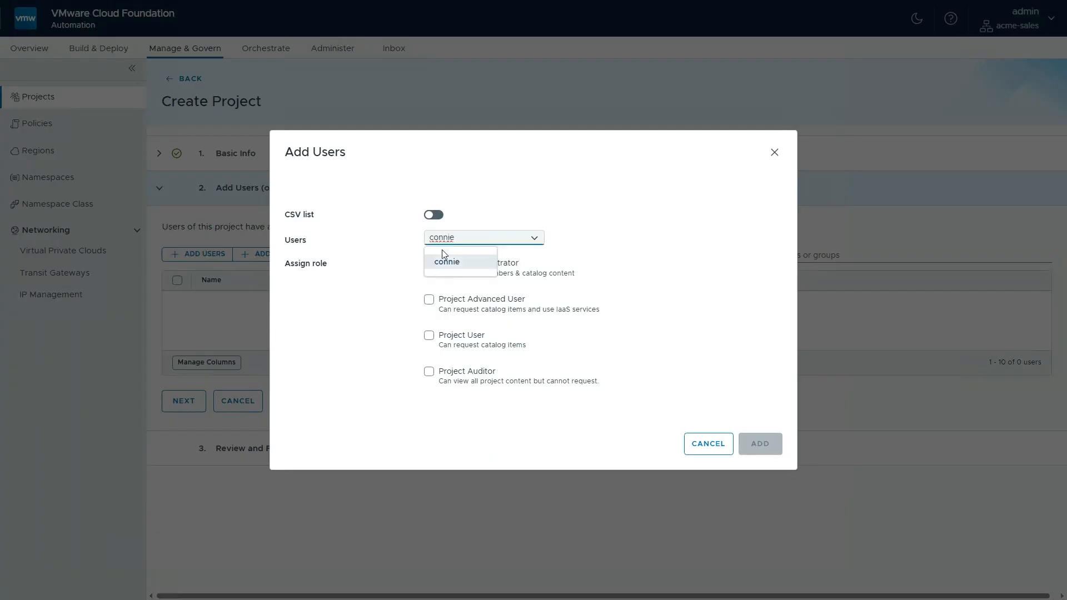
{"action": "left_click", "coordinate": [444, 267]}
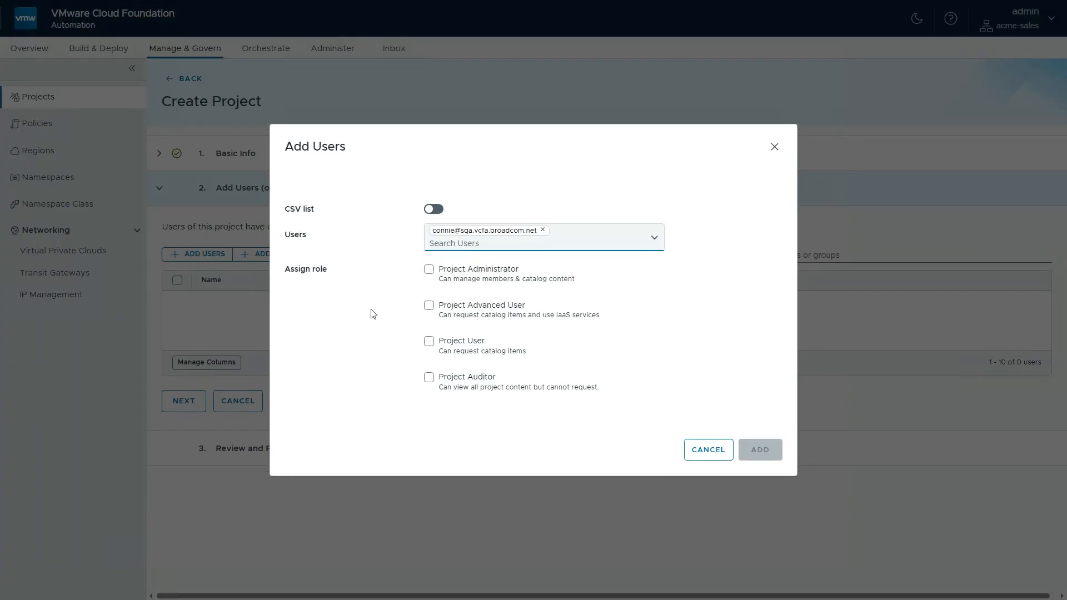
{"action": "left_click", "coordinate": [429, 270]}
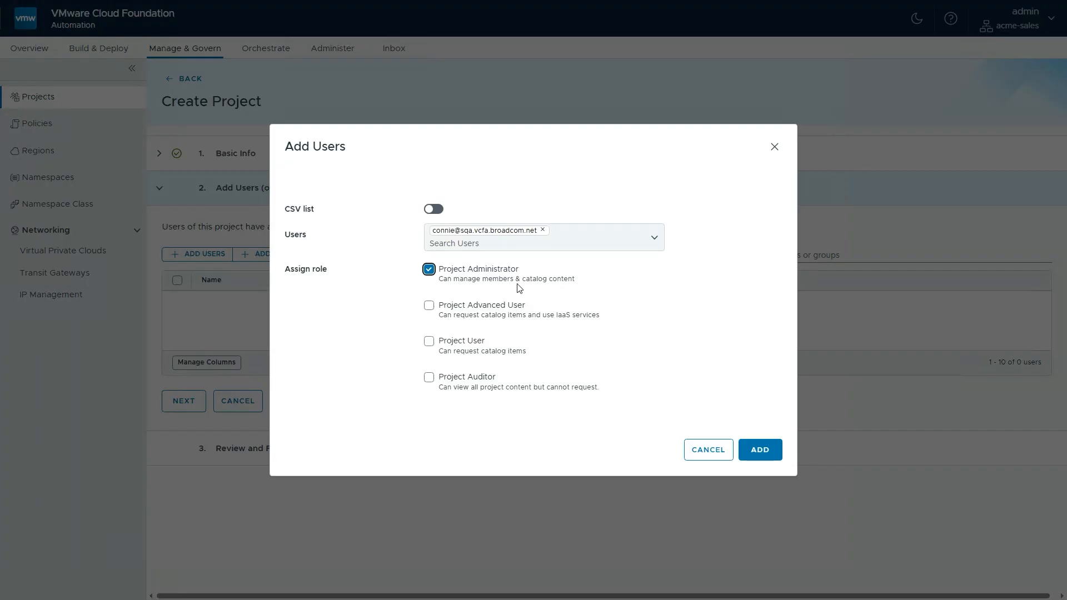
{"action": "left_click", "coordinate": [760, 450]}
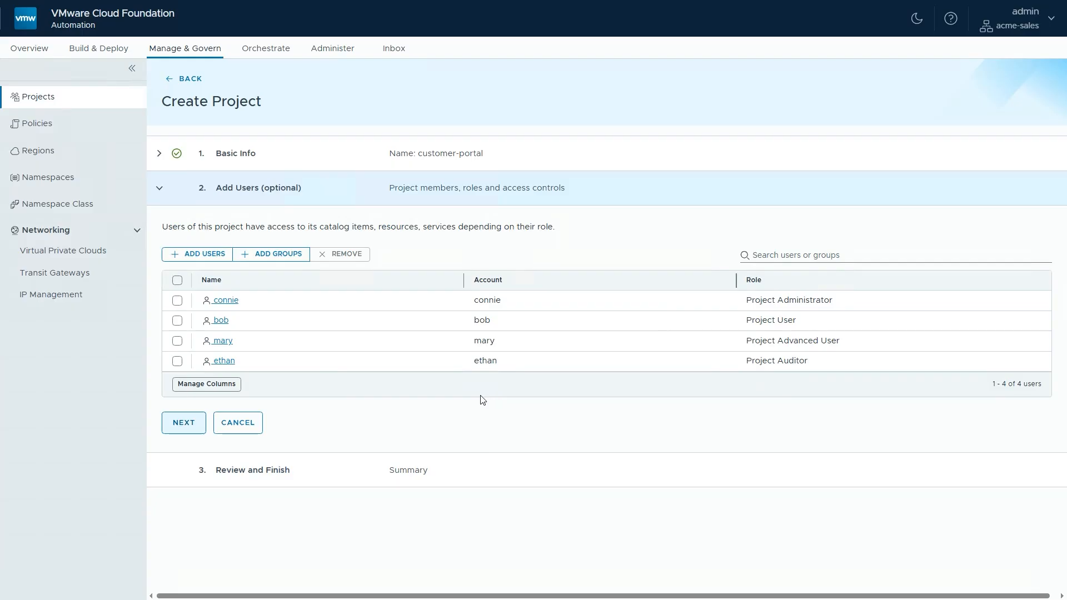
{"action": "left_click", "coordinate": [180, 422]}
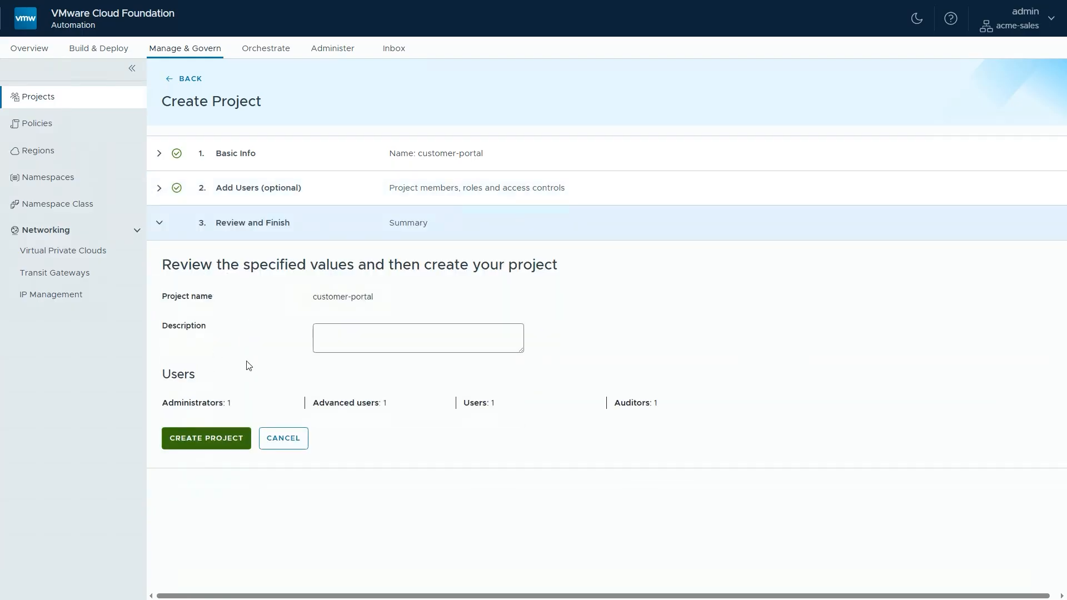
- Create the customer-portal project and start a new namespace named development in it
{"action": "left_click", "coordinate": [202, 448]}
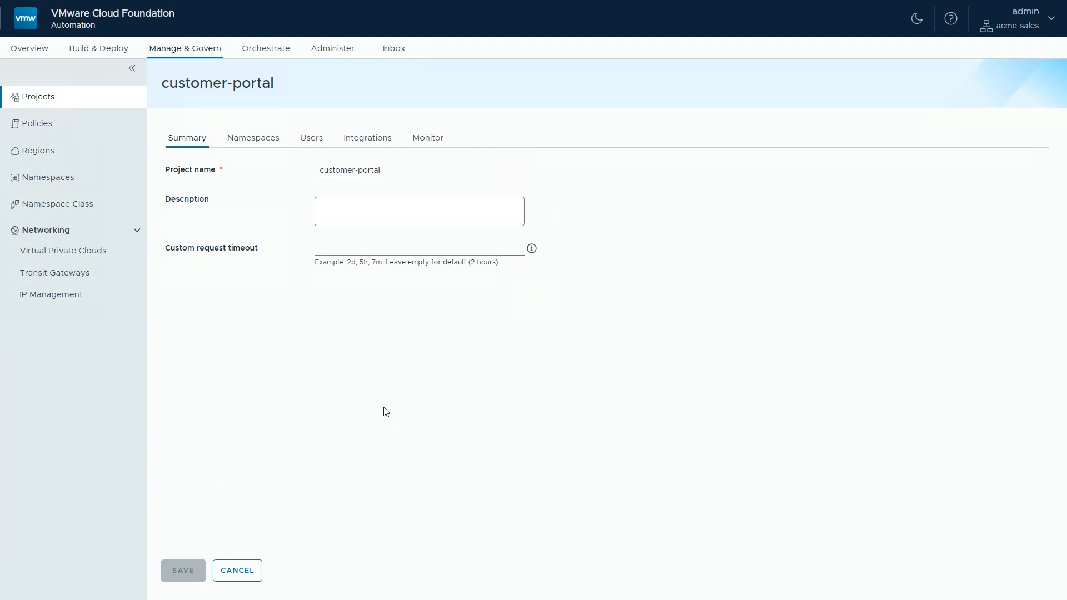
{"action": "left_click", "coordinate": [254, 136]}
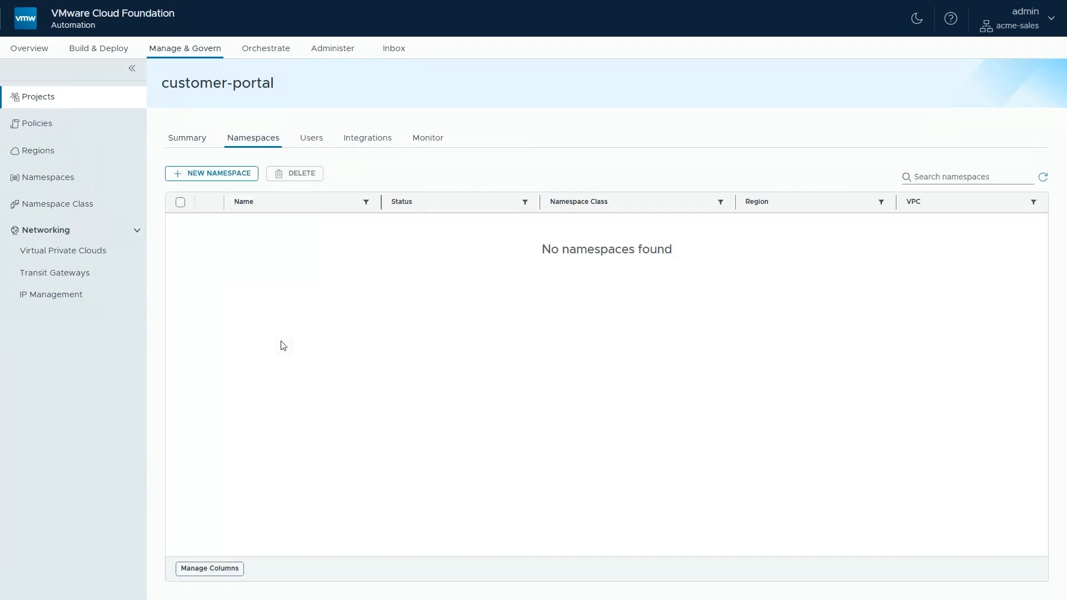
{"action": "left_click", "coordinate": [218, 174]}
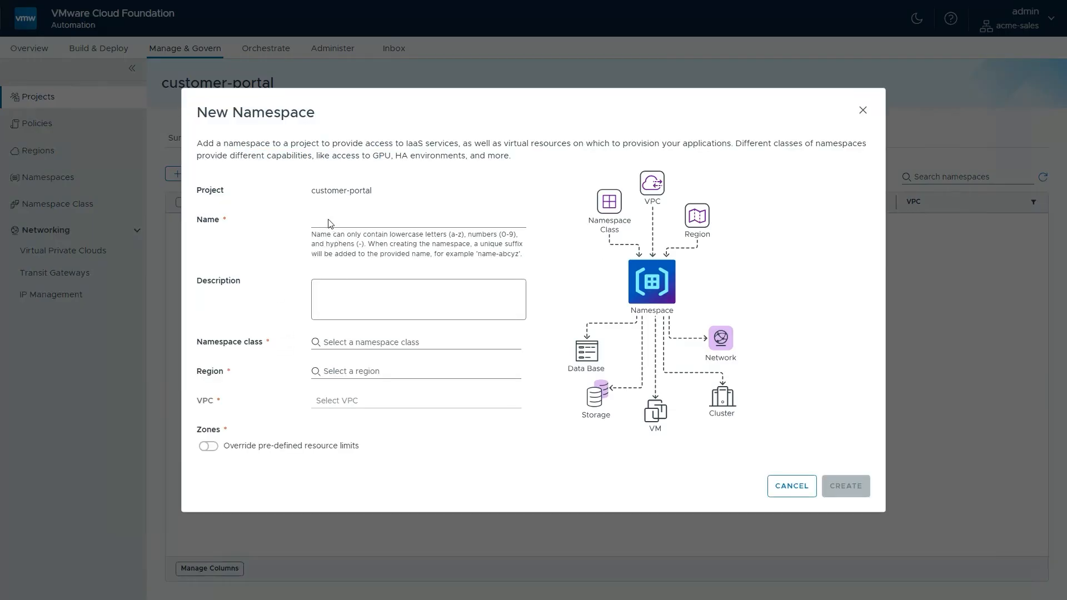
{"action": "left_click", "coordinate": [333, 223]}
{"action": "type", "text": "development"}
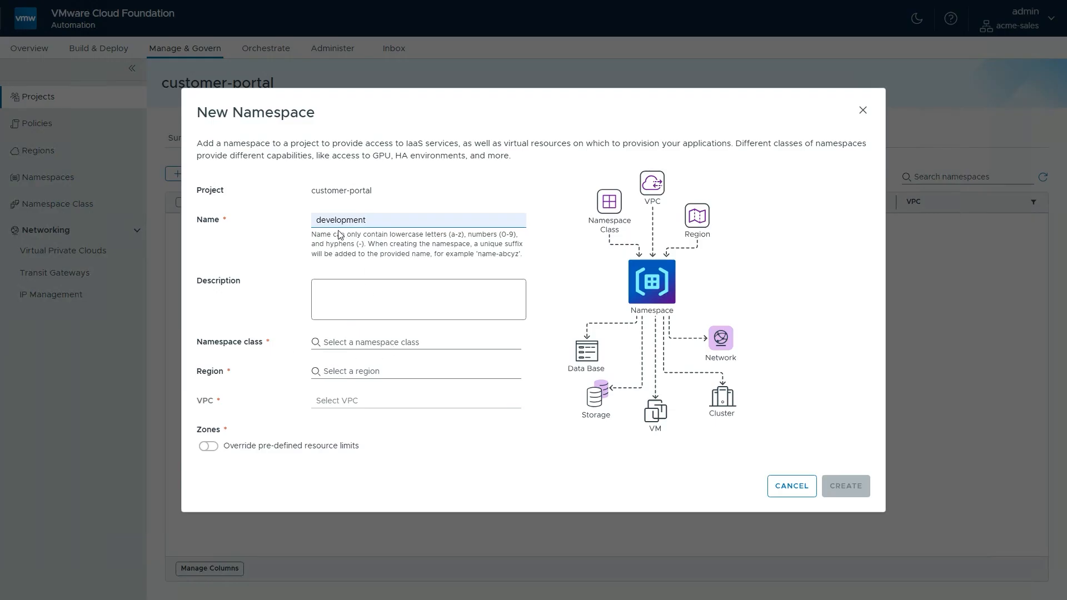
- Create the development namespace with the default namespace class, region us-west, VPC us-west-Default-VPC and zone-1
{"action": "left_click", "coordinate": [372, 342]}
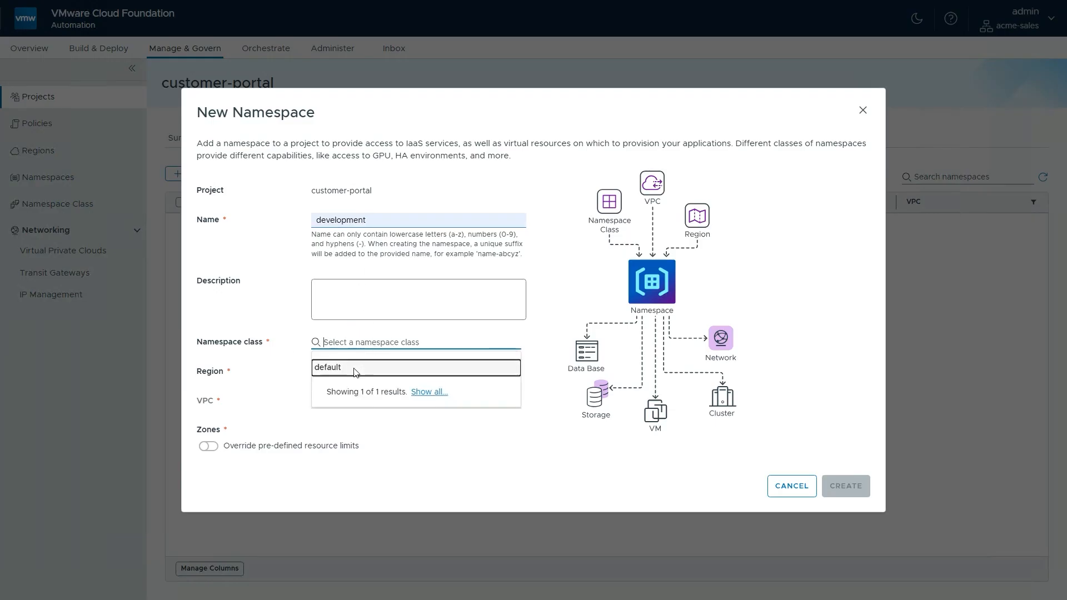
{"action": "left_click", "coordinate": [355, 368]}
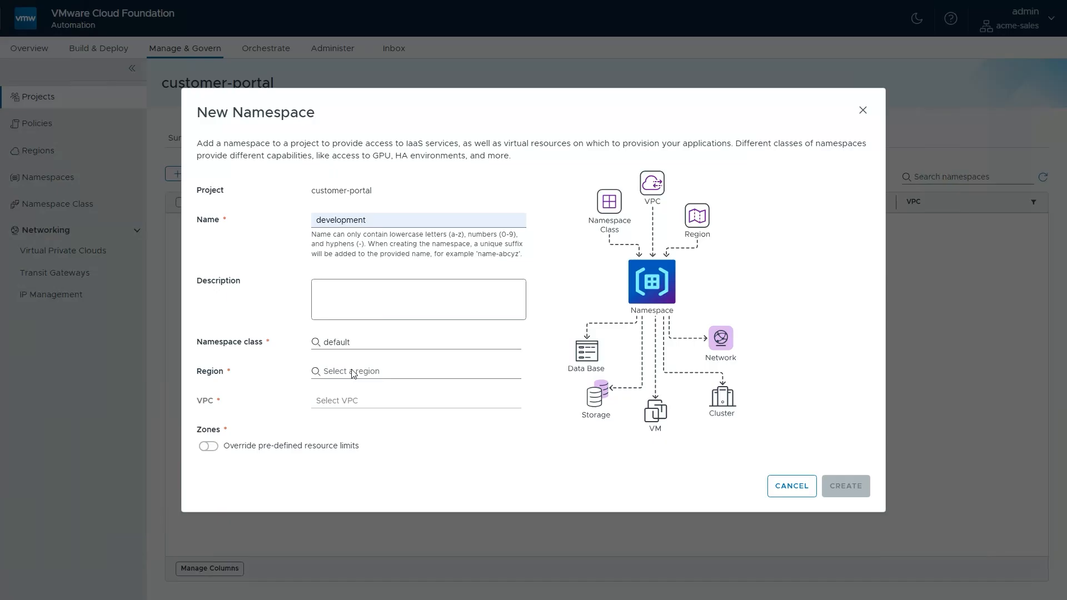
{"action": "left_click", "coordinate": [350, 373]}
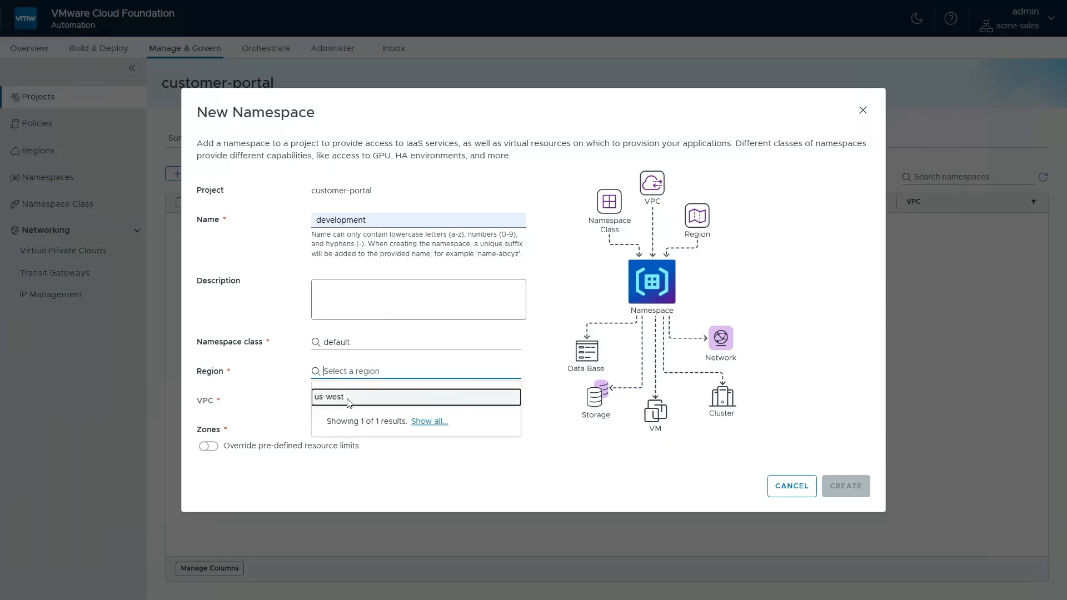
{"action": "left_click", "coordinate": [348, 397]}
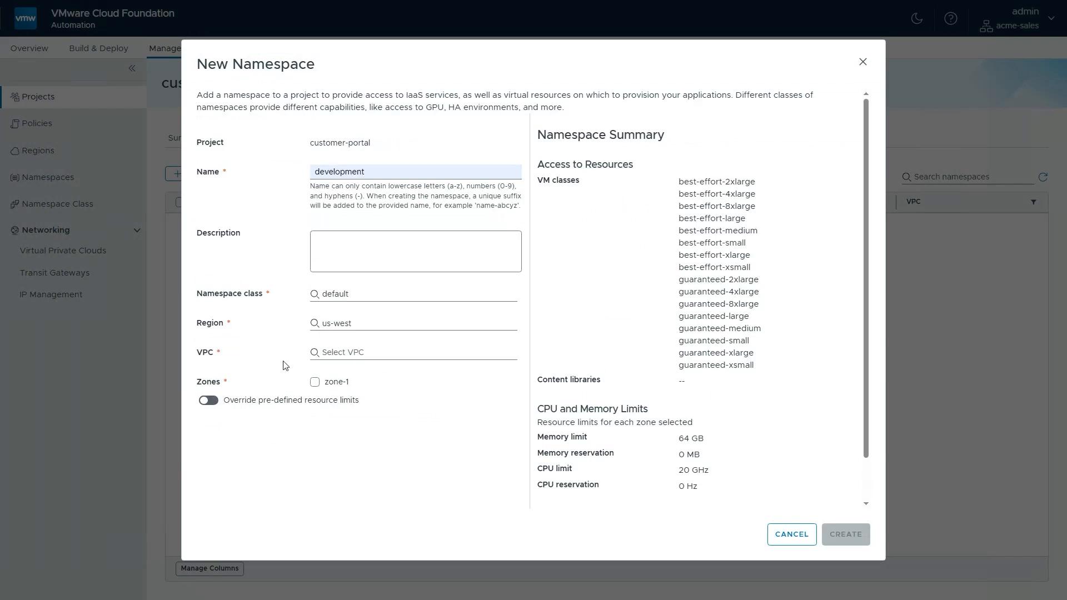
{"action": "left_click", "coordinate": [351, 355]}
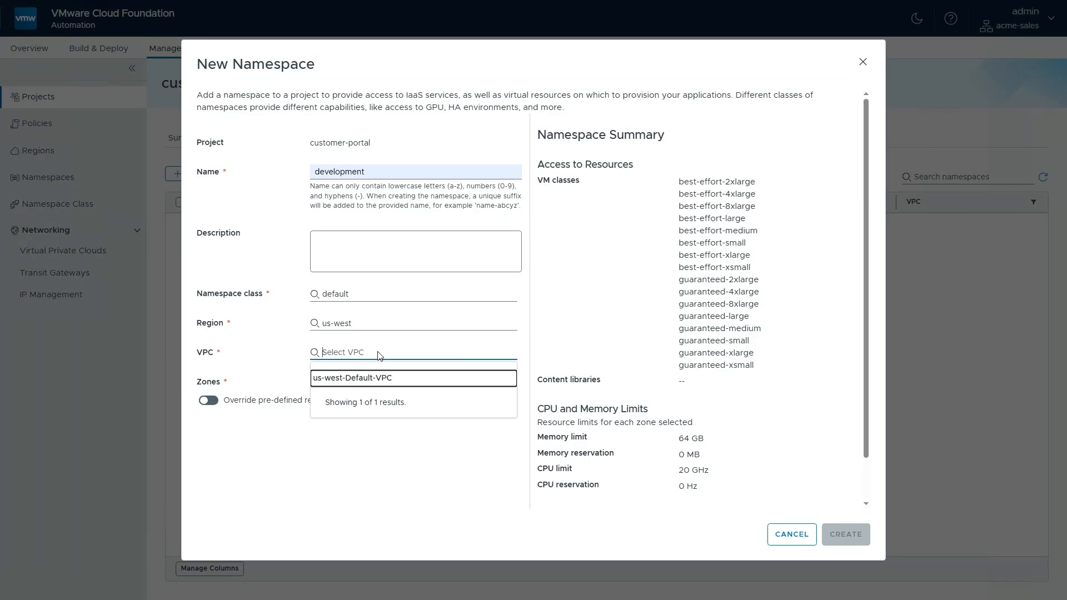
{"action": "left_click", "coordinate": [344, 383]}
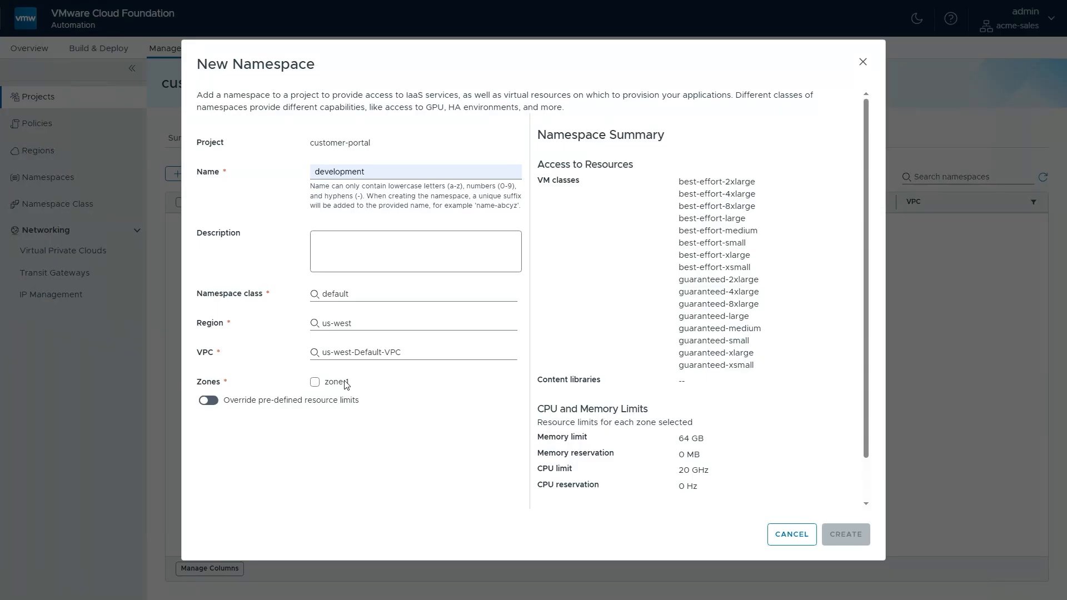
{"action": "left_click", "coordinate": [315, 382]}
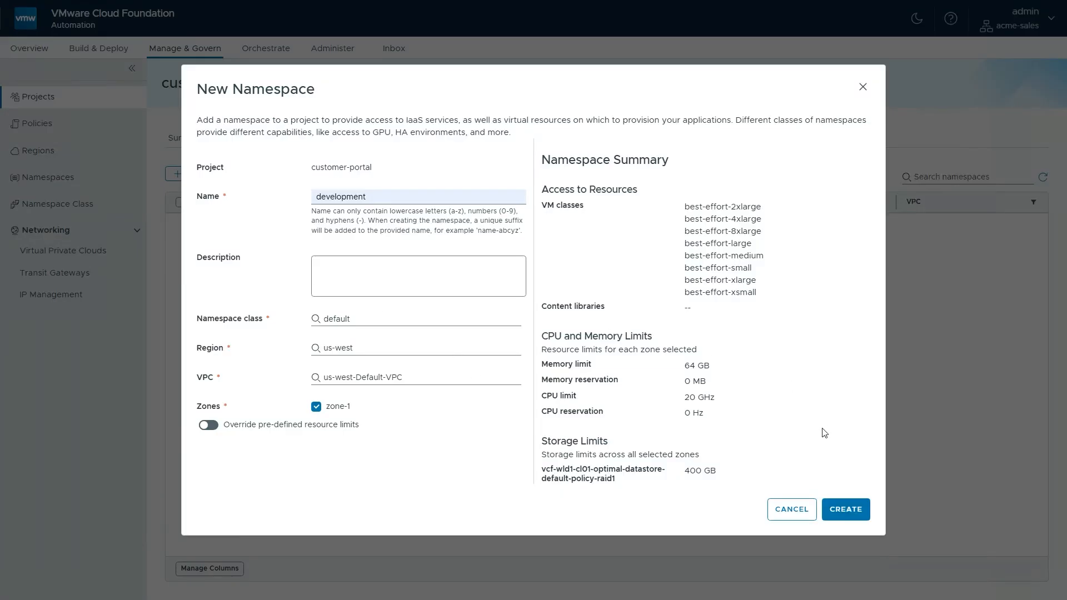
{"action": "left_click", "coordinate": [842, 508]}
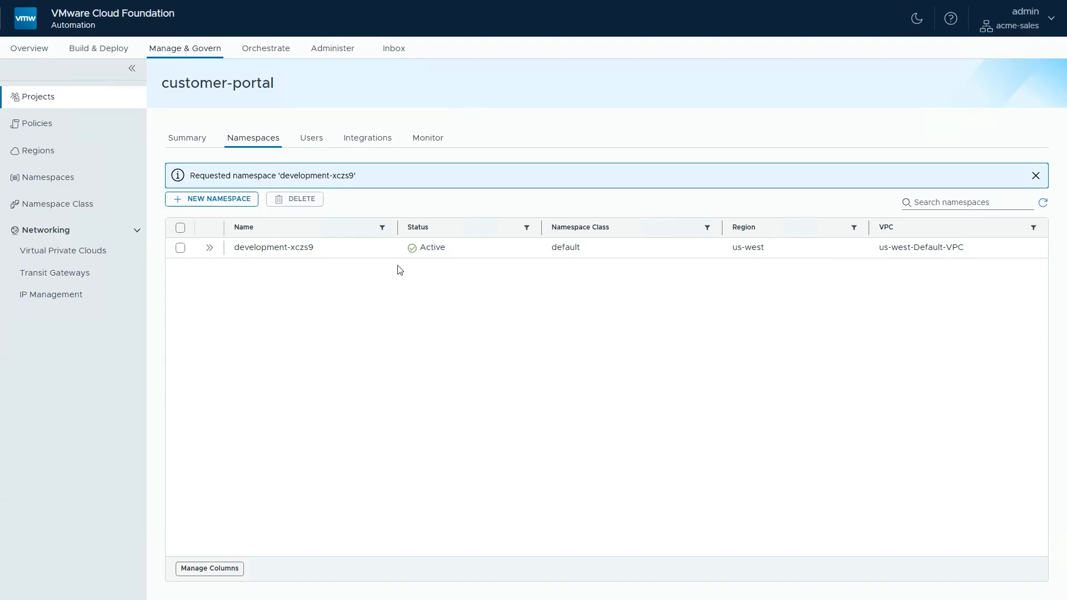
- Add a second namespace named production with the default class, region us-west, VPC us-west-Default-VPC and zone-1
{"action": "left_click", "coordinate": [227, 199]}
{"action": "left_click", "coordinate": [345, 222]}
{"action": "type", "text": "production"}
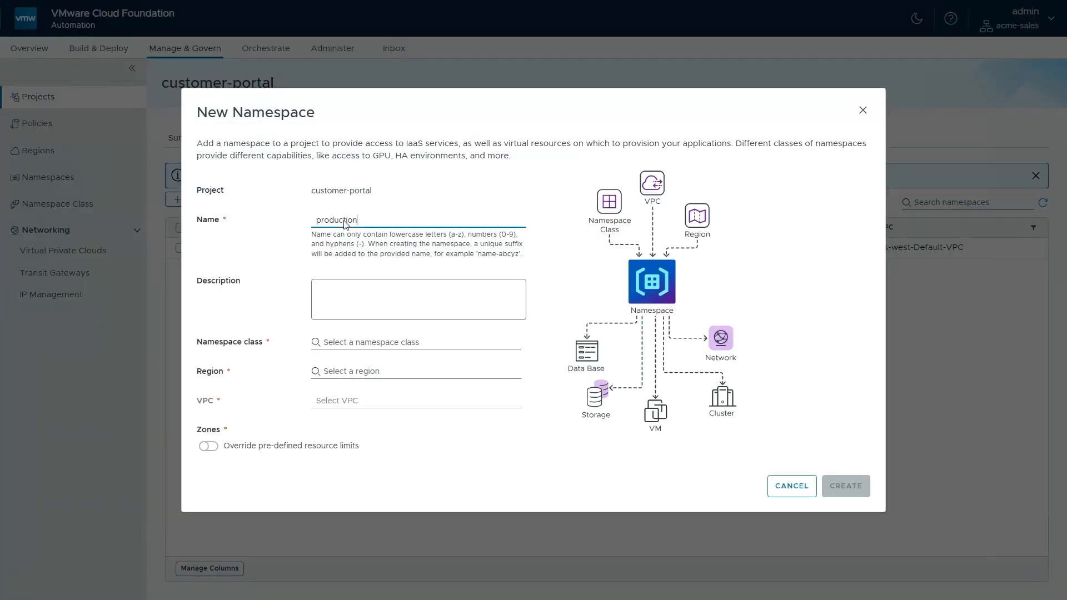
{"action": "left_click", "coordinate": [350, 343]}
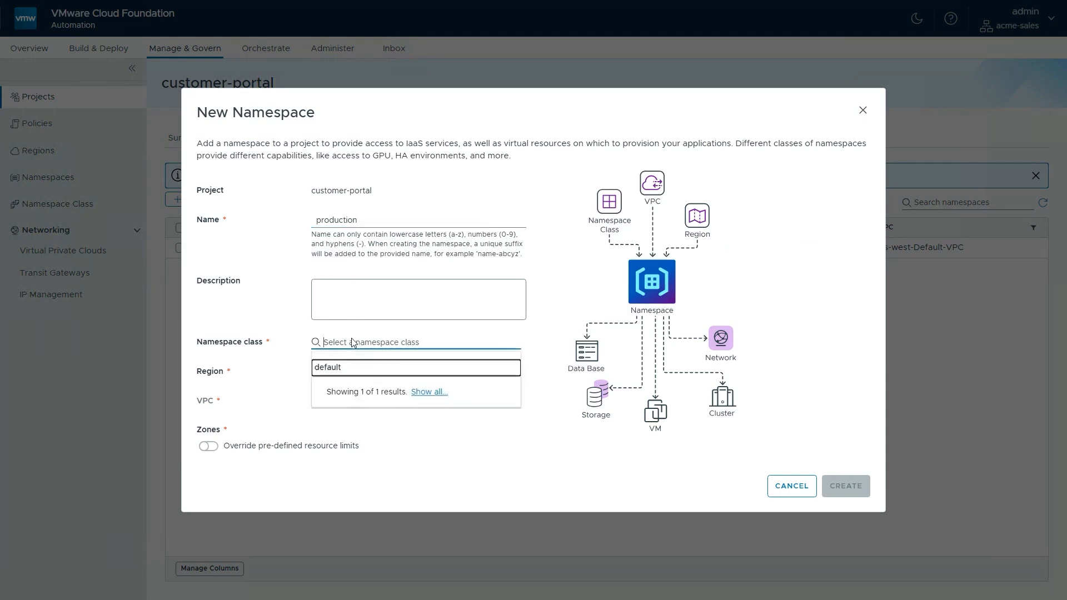
{"action": "left_click", "coordinate": [347, 366]}
{"action": "left_click", "coordinate": [350, 378]}
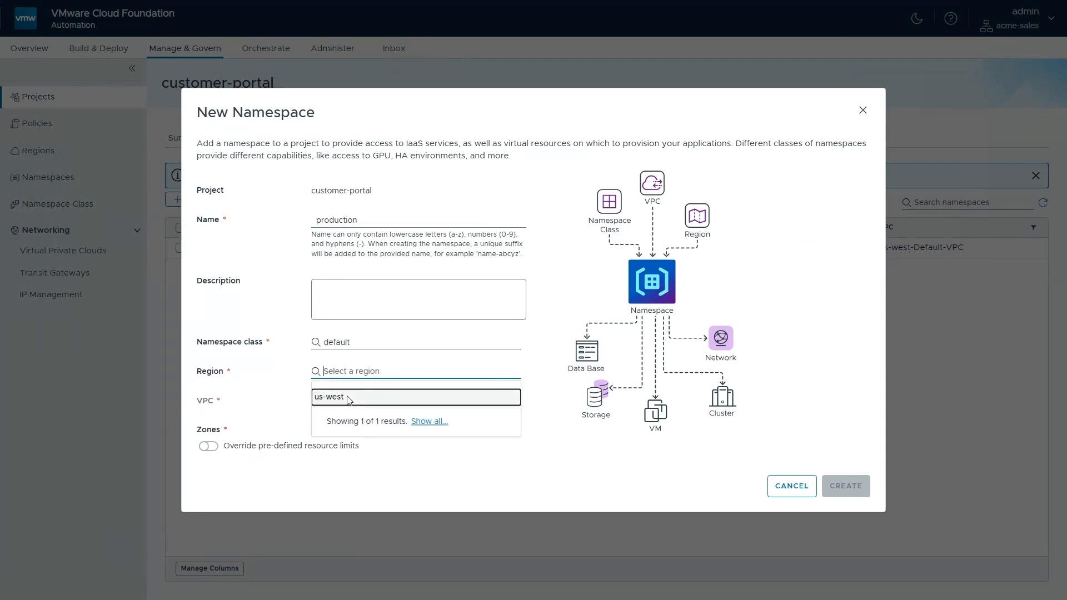
{"action": "left_click", "coordinate": [347, 394]}
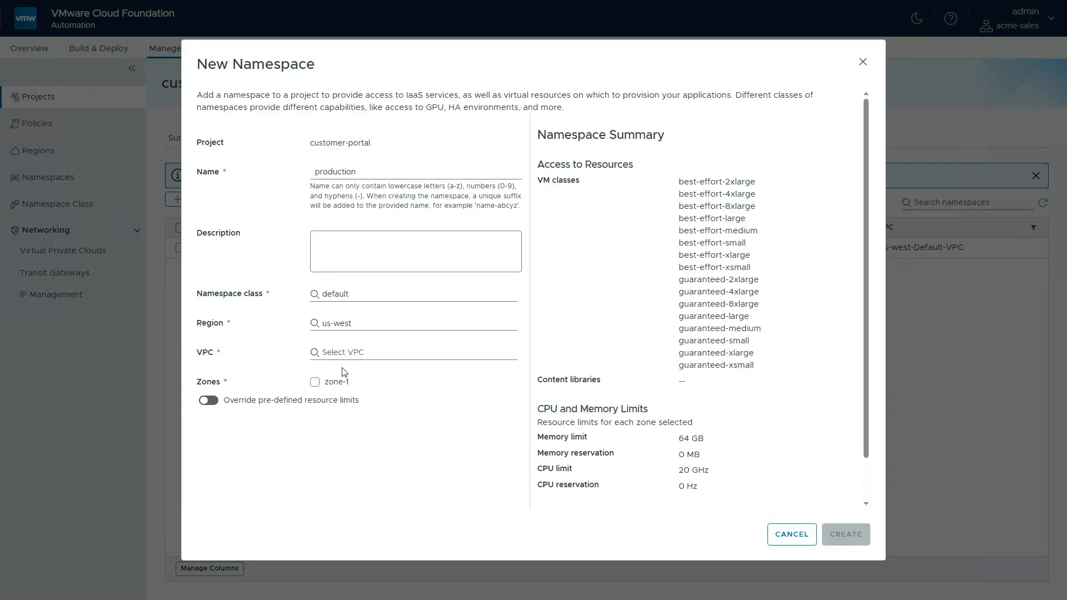
{"action": "left_click", "coordinate": [341, 354]}
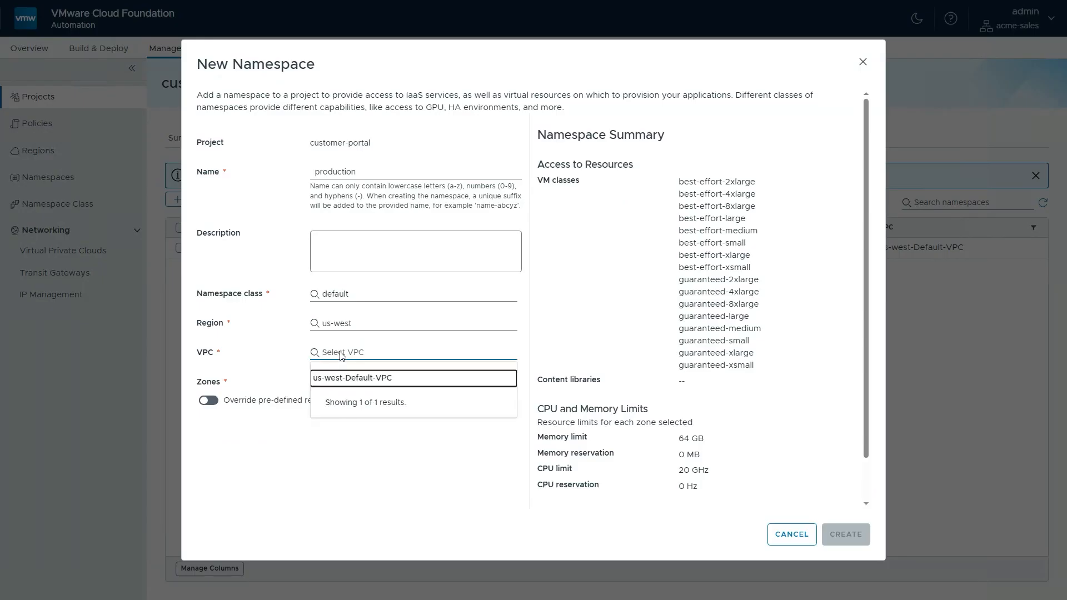
{"action": "left_click", "coordinate": [328, 384]}
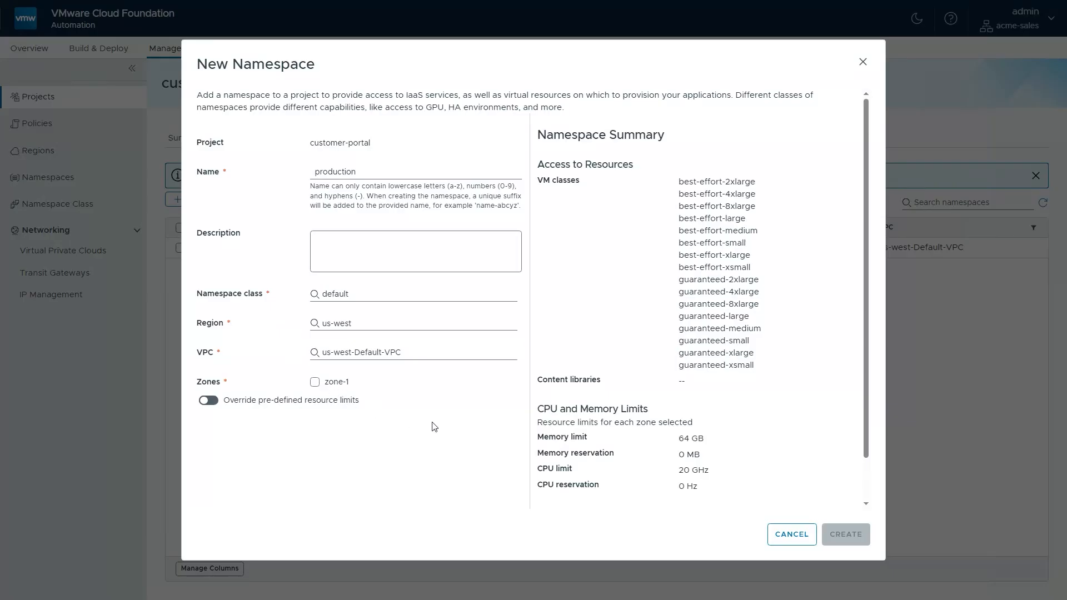
{"action": "left_click", "coordinate": [314, 382]}
{"action": "left_click", "coordinate": [842, 509]}
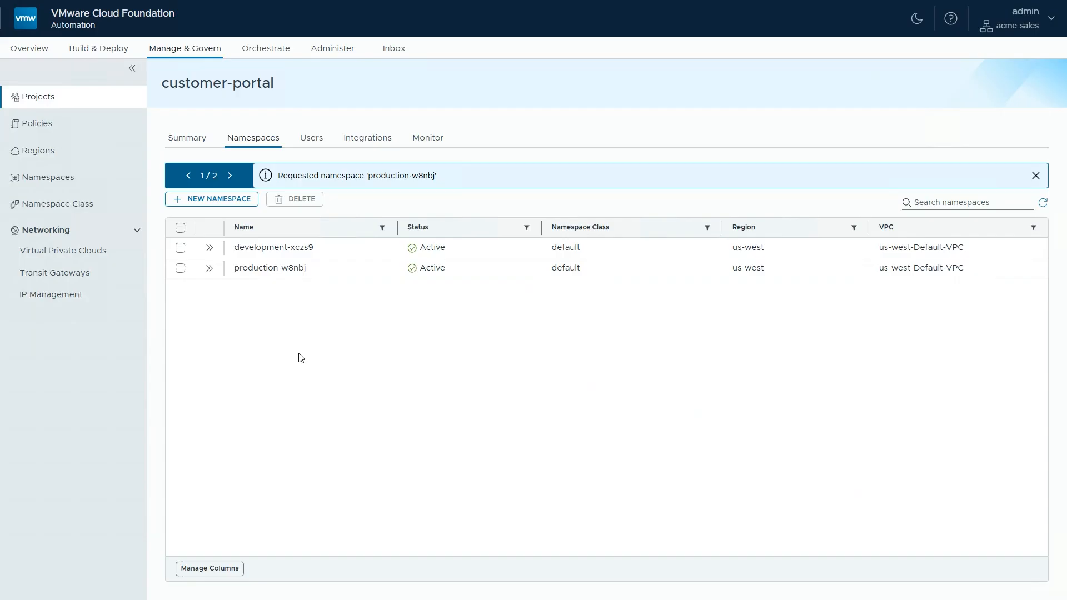
- Inspect the production namespace's details, and view the services overview for the development namespace
{"action": "left_click", "coordinate": [210, 268]}
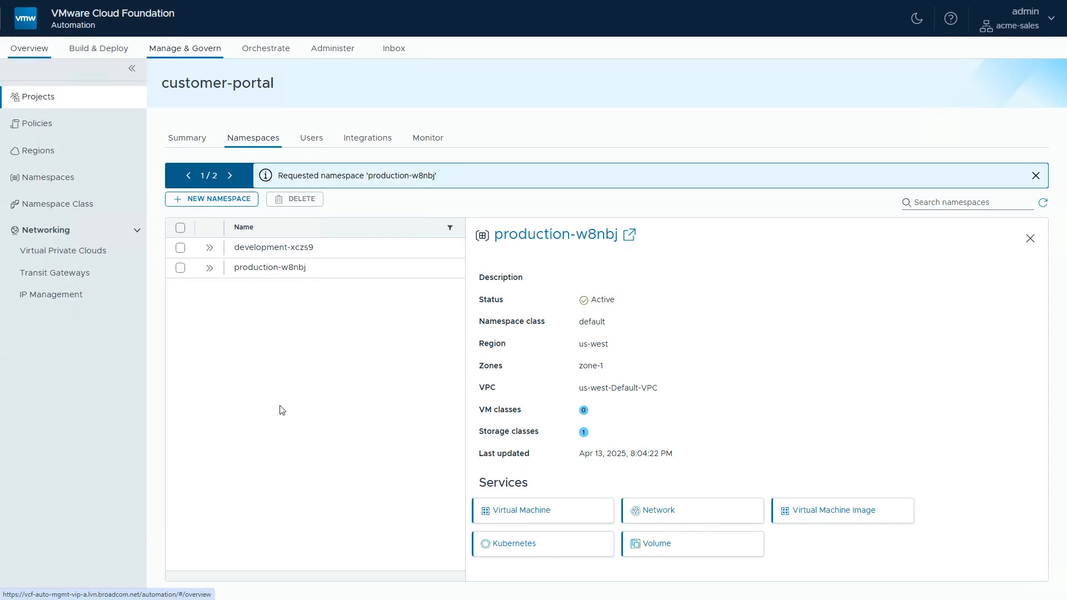
{"action": "left_click", "coordinate": [31, 54]}
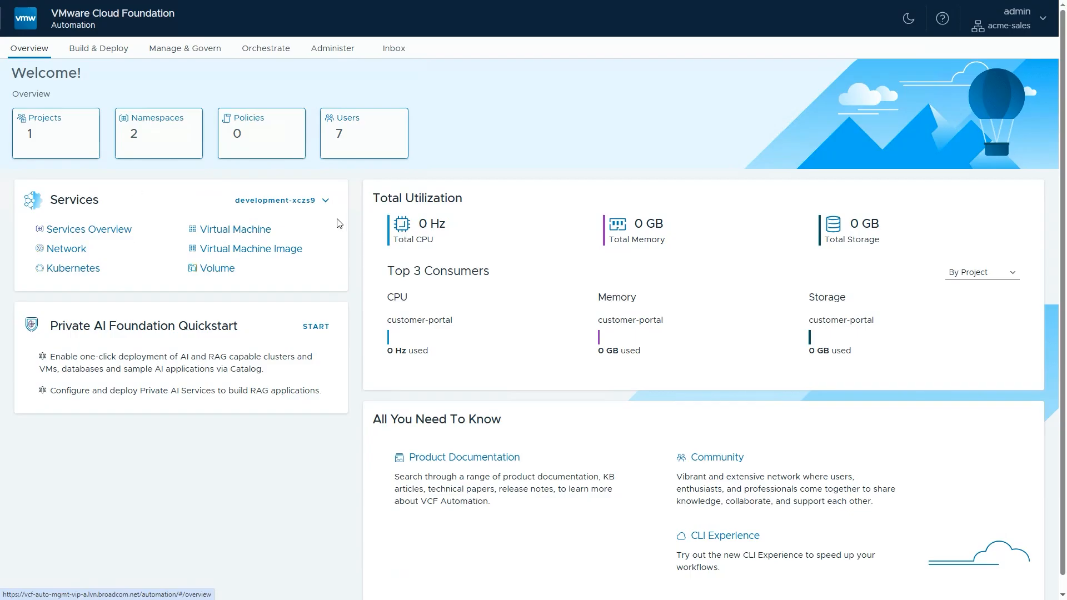
{"action": "left_click", "coordinate": [328, 204]}
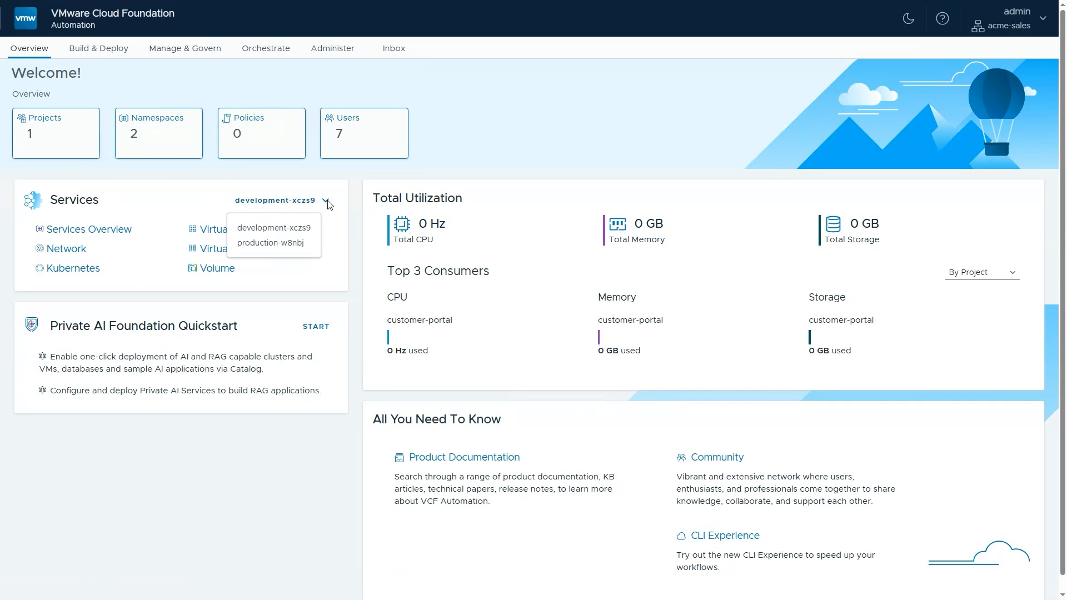
{"action": "left_click", "coordinate": [329, 205]}
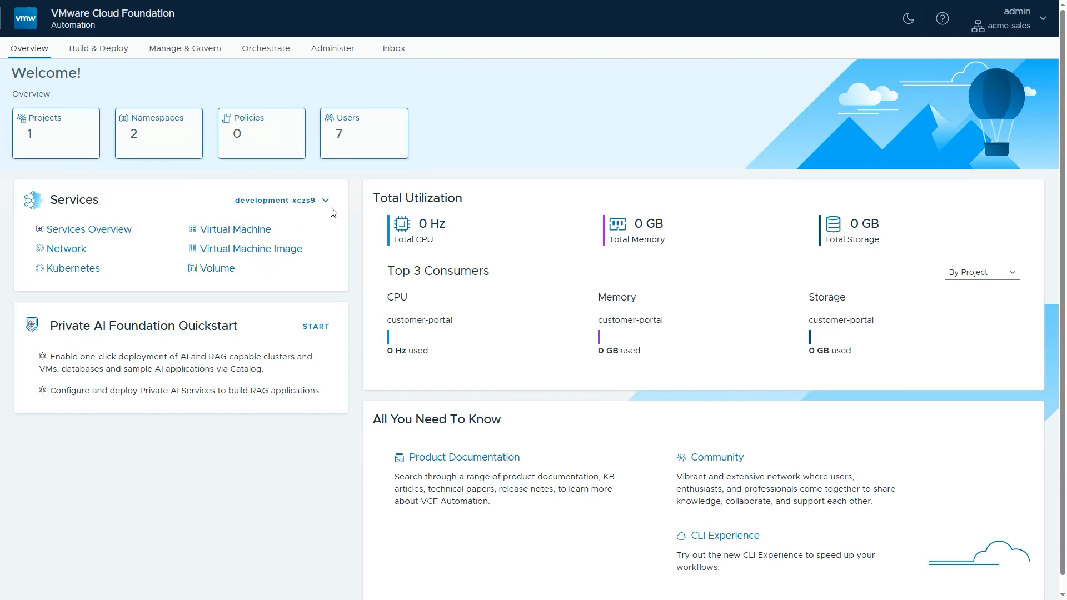
{"action": "left_click", "coordinate": [67, 232]}
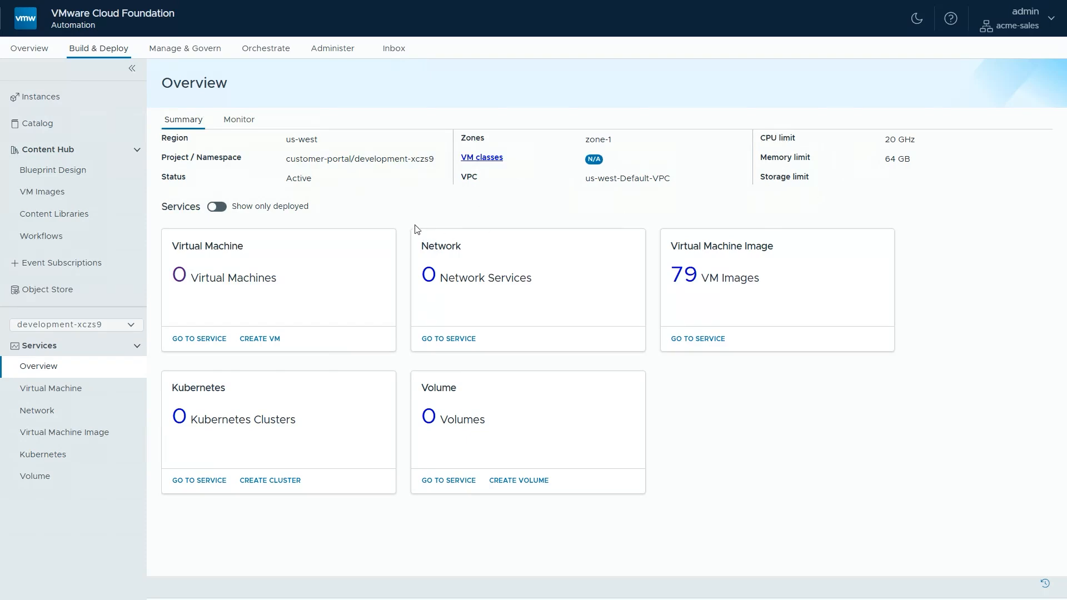
- Review the organization's virtual private clouds and IP address blocks, and return to the organization overview
{"action": "left_click", "coordinate": [306, 160]}
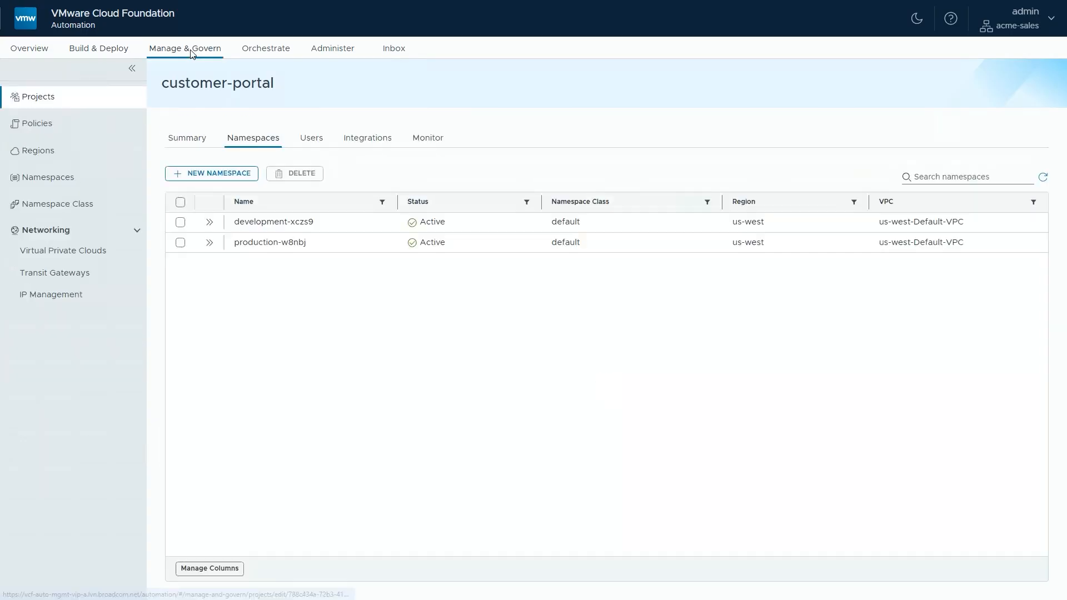
{"action": "left_click", "coordinate": [62, 250]}
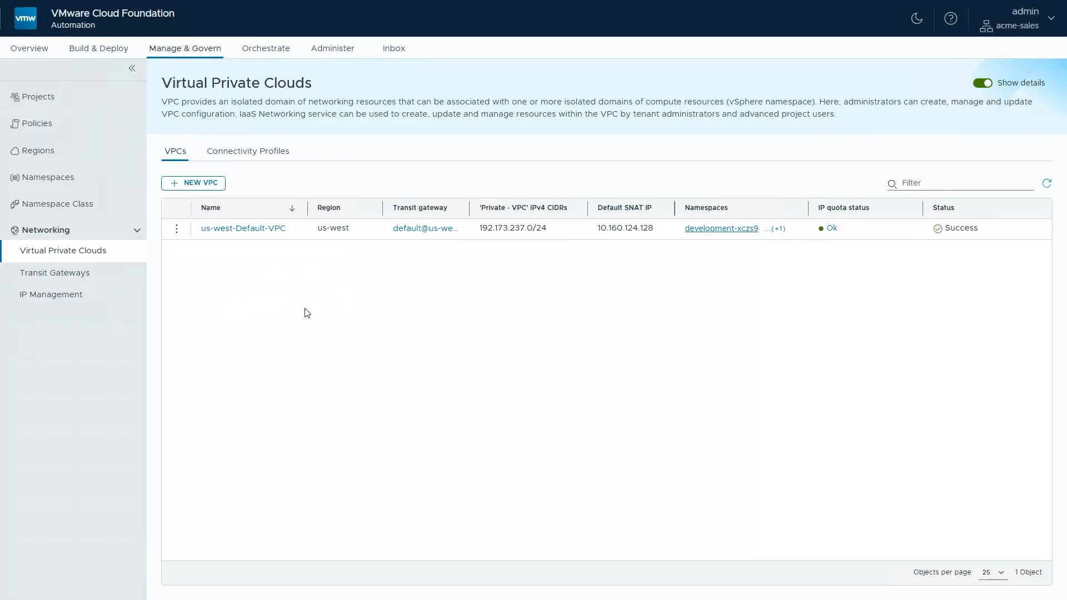
{"action": "left_click", "coordinate": [55, 295]}
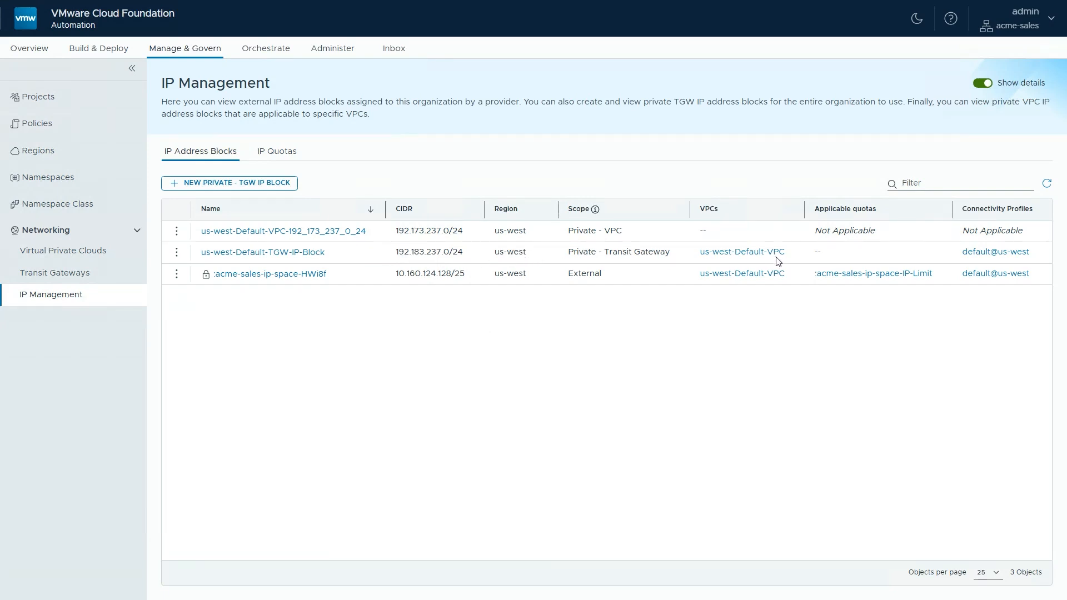
{"action": "left_click", "coordinate": [34, 51]}
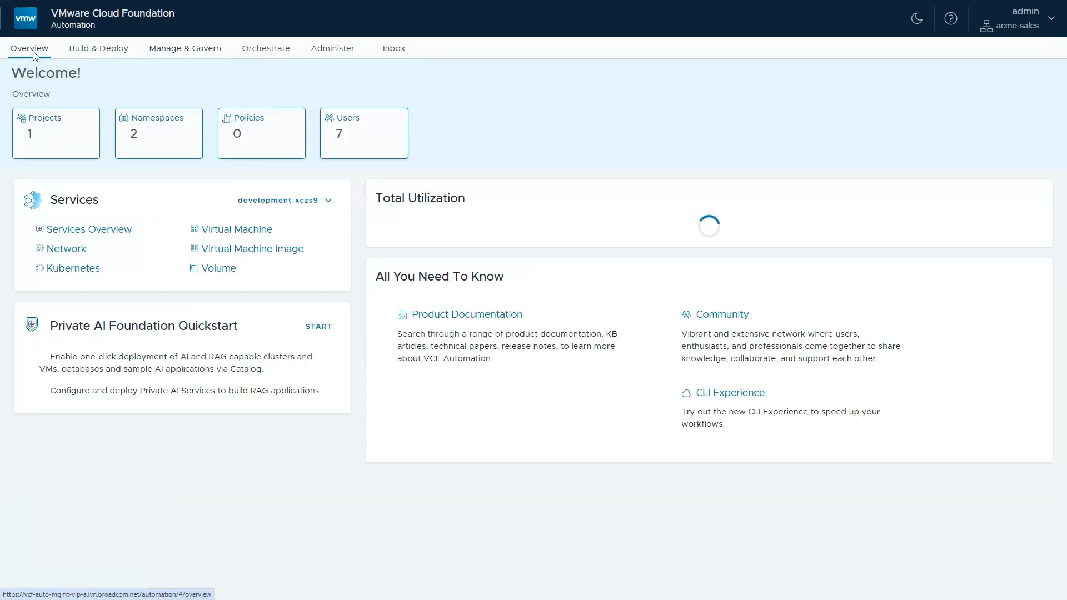